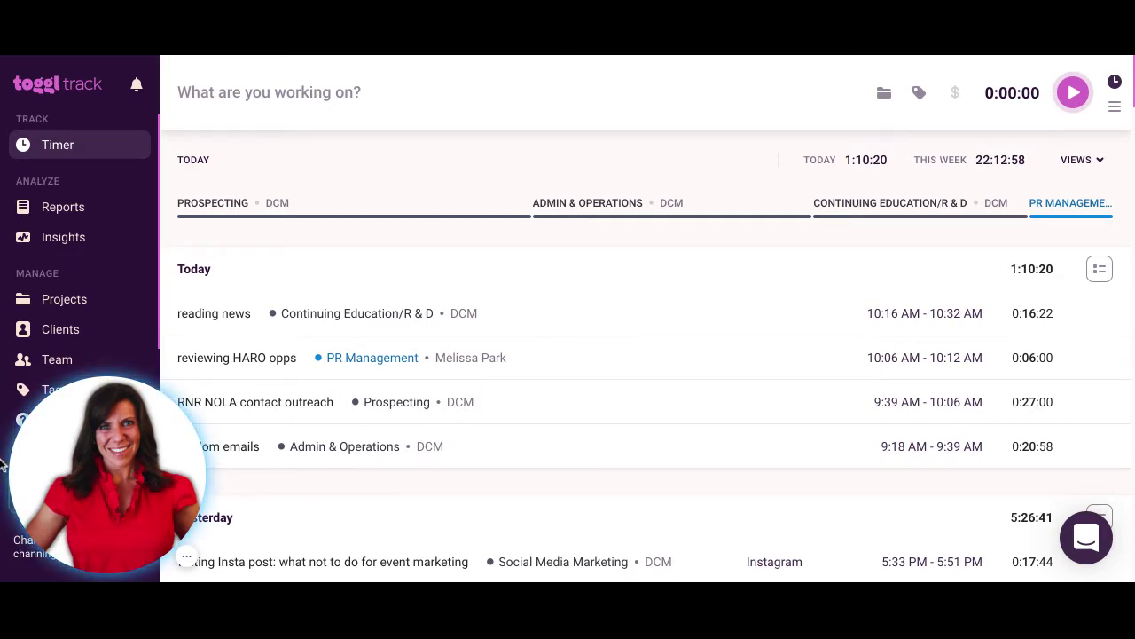
- Open the projects list and look through the existing projects and the clients they belong to
scroll(101, 309, down, 1)
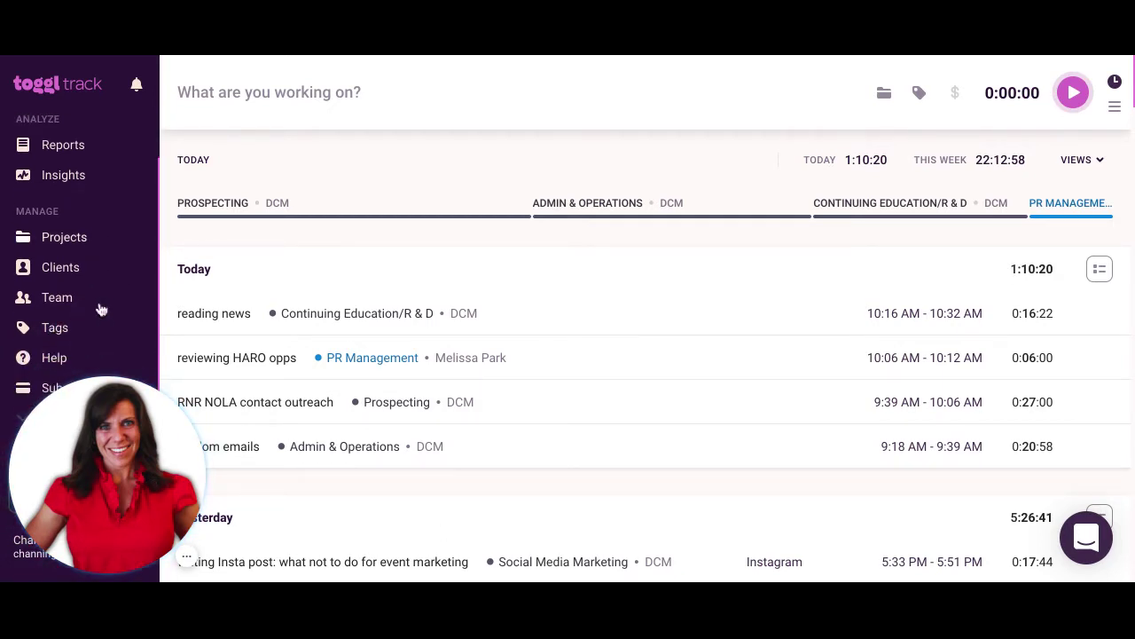
scroll(102, 309, down, 1)
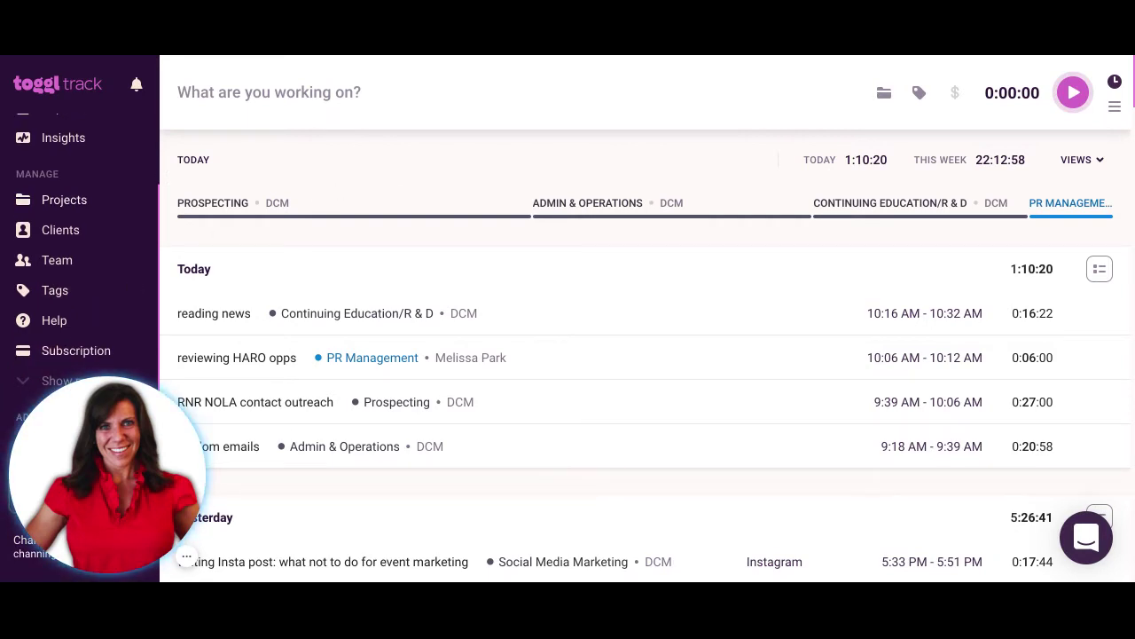
click(75, 210)
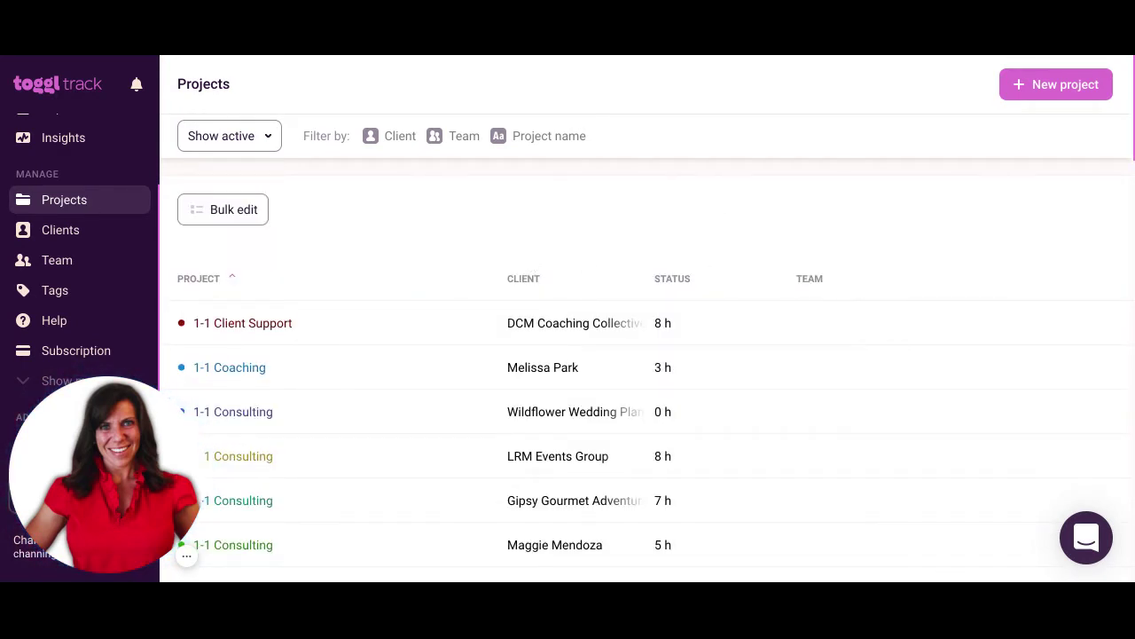
scroll(787, 249, down, 2)
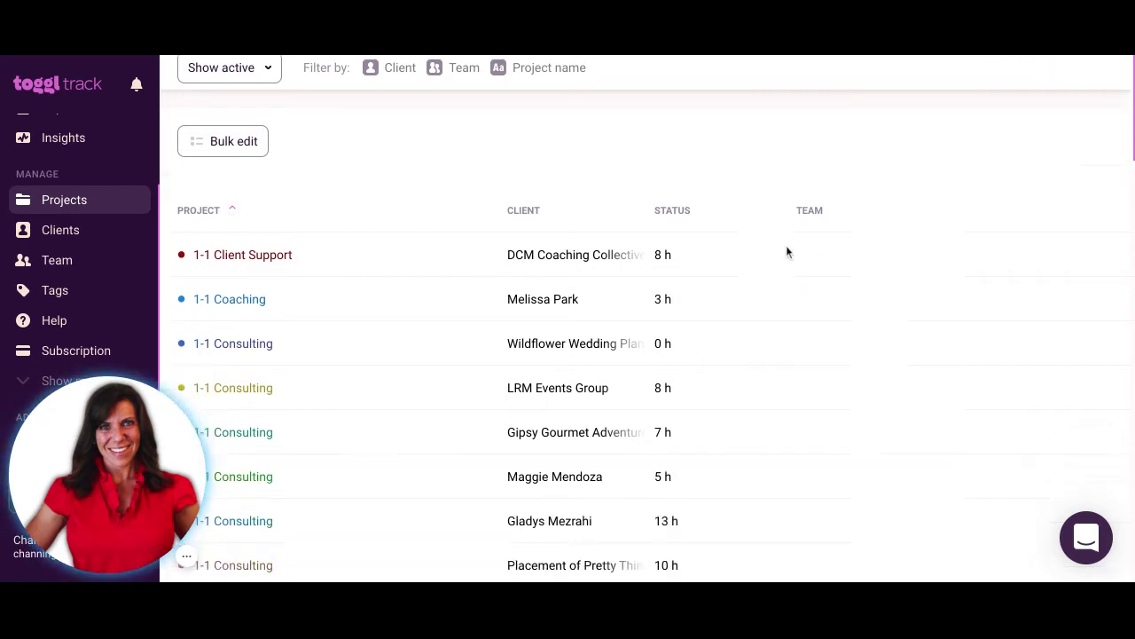
scroll(786, 250, up, 2)
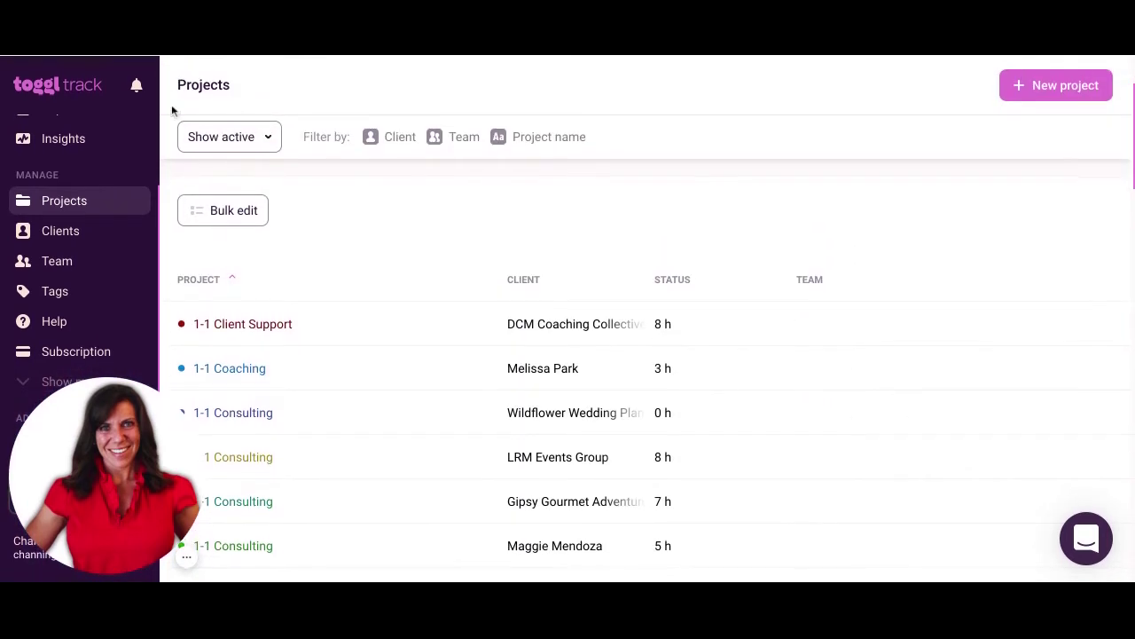
scroll(116, 234, up, 2)
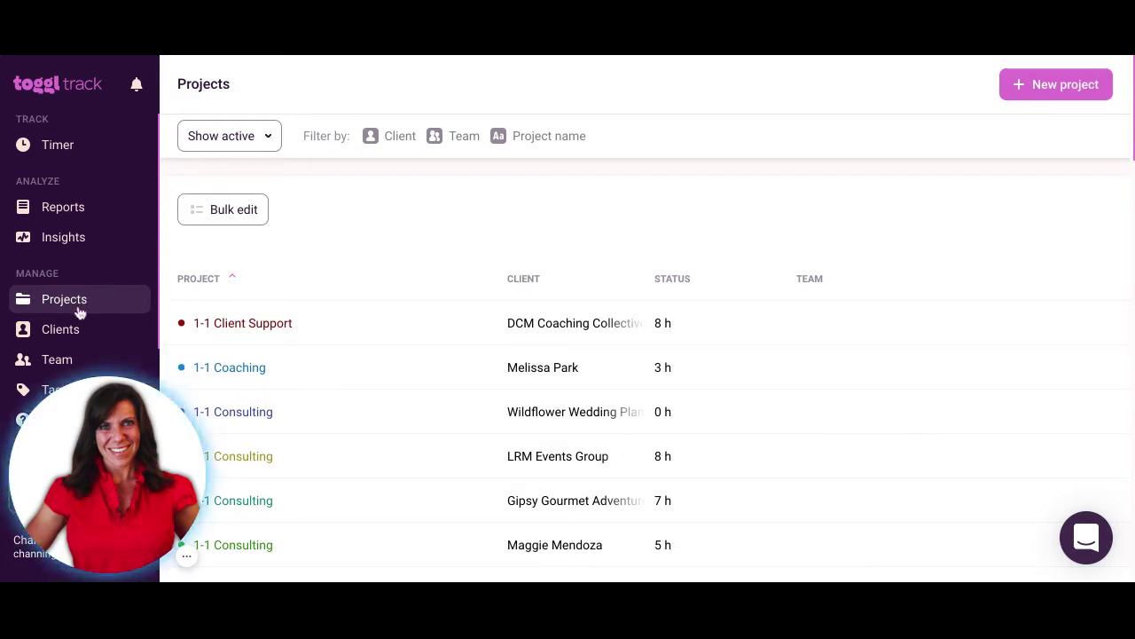
scroll(188, 229, down, 1)
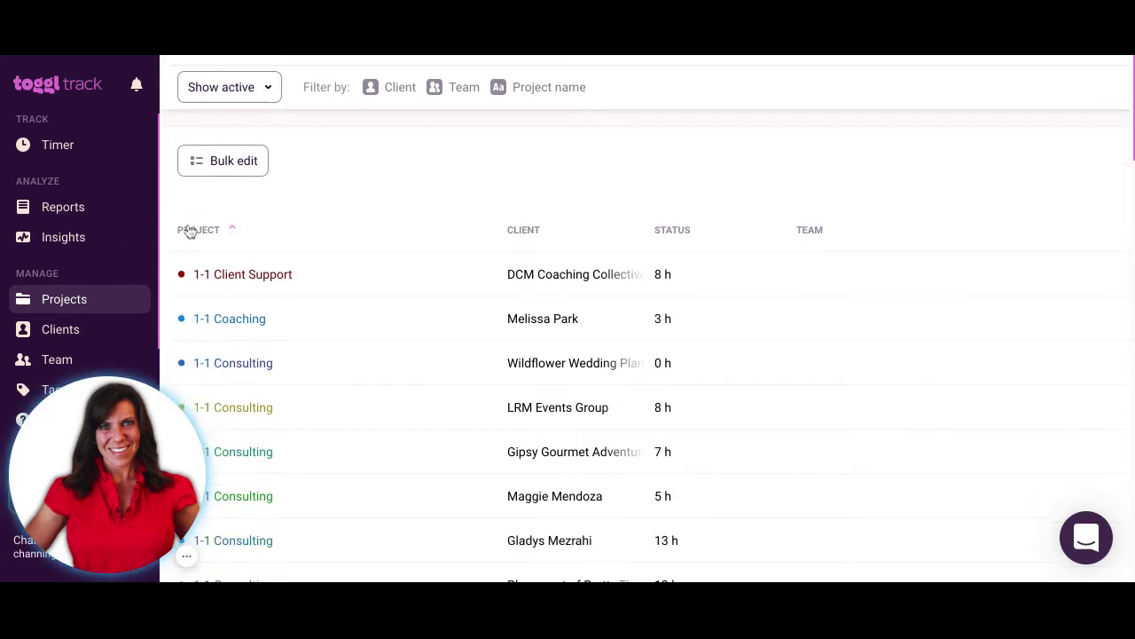
- Create a new client named "Sully's Adventures"
click(60, 332)
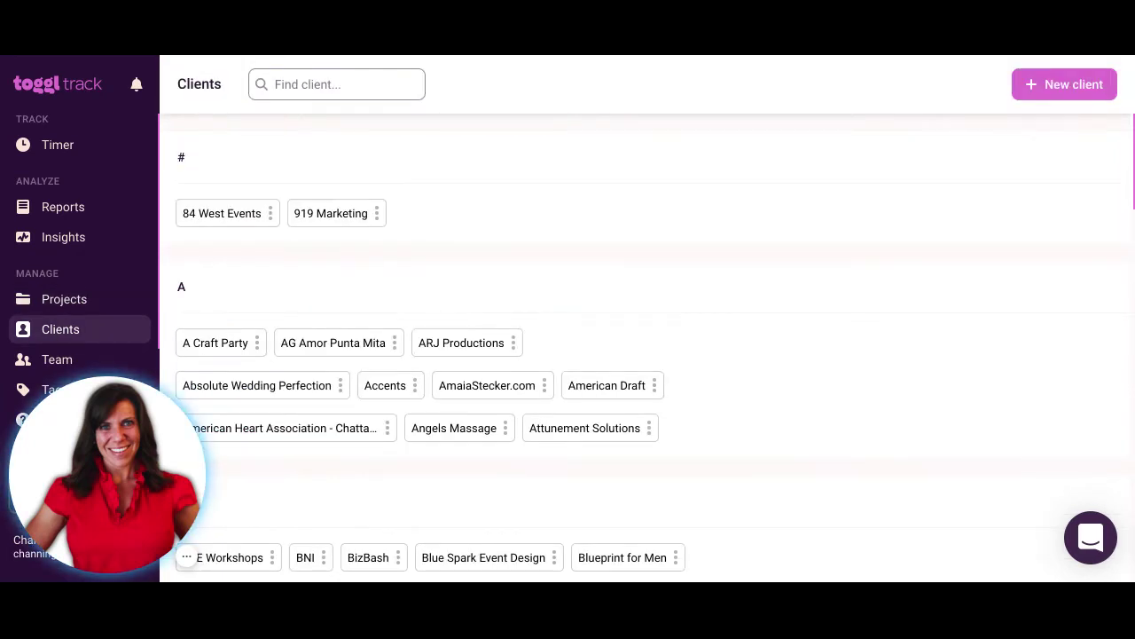
click(1073, 86)
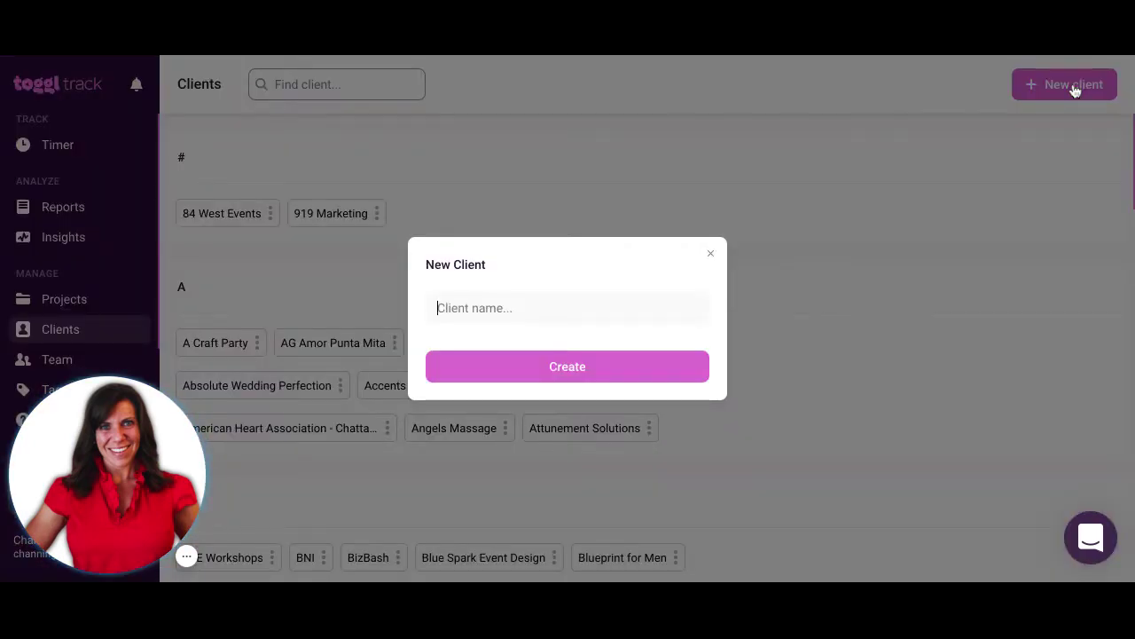
text(Sully)
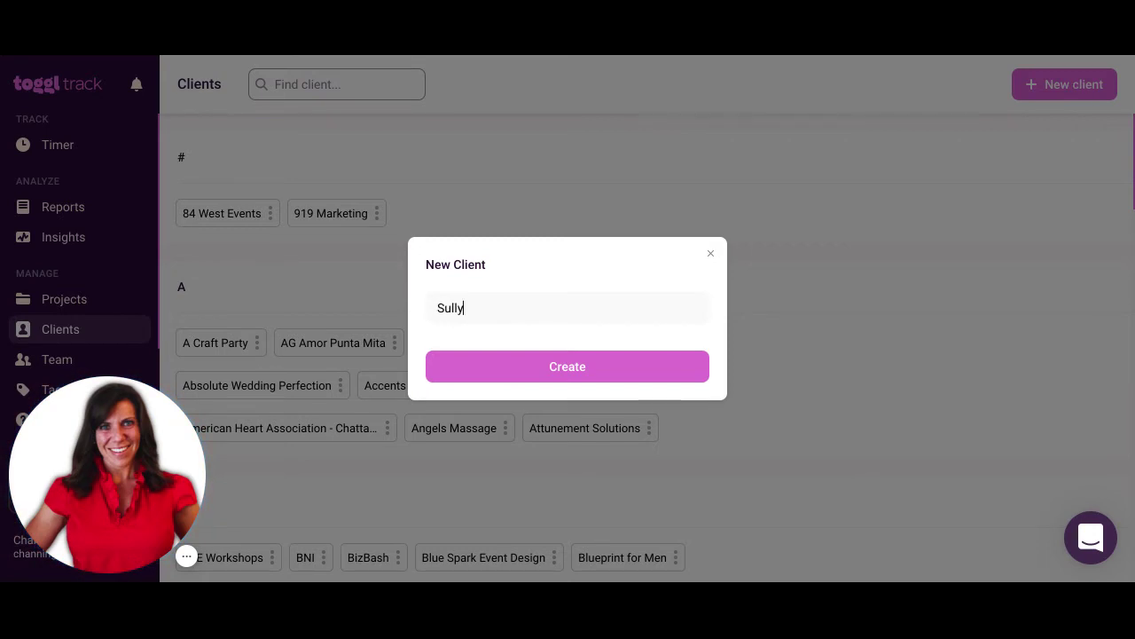
text('s Adventures)
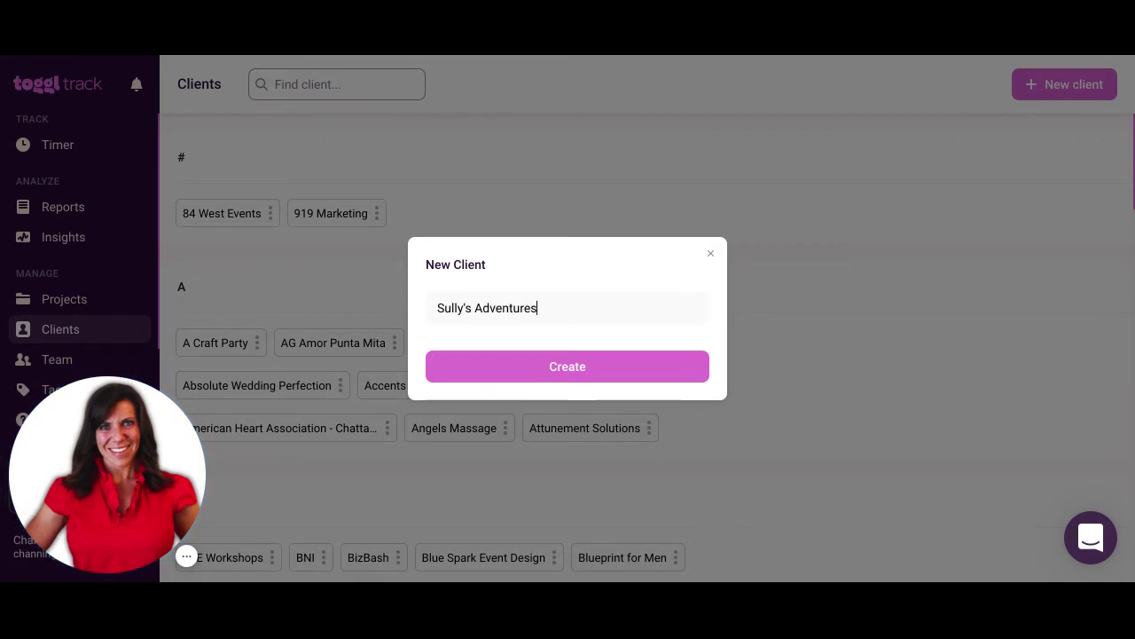
click(610, 368)
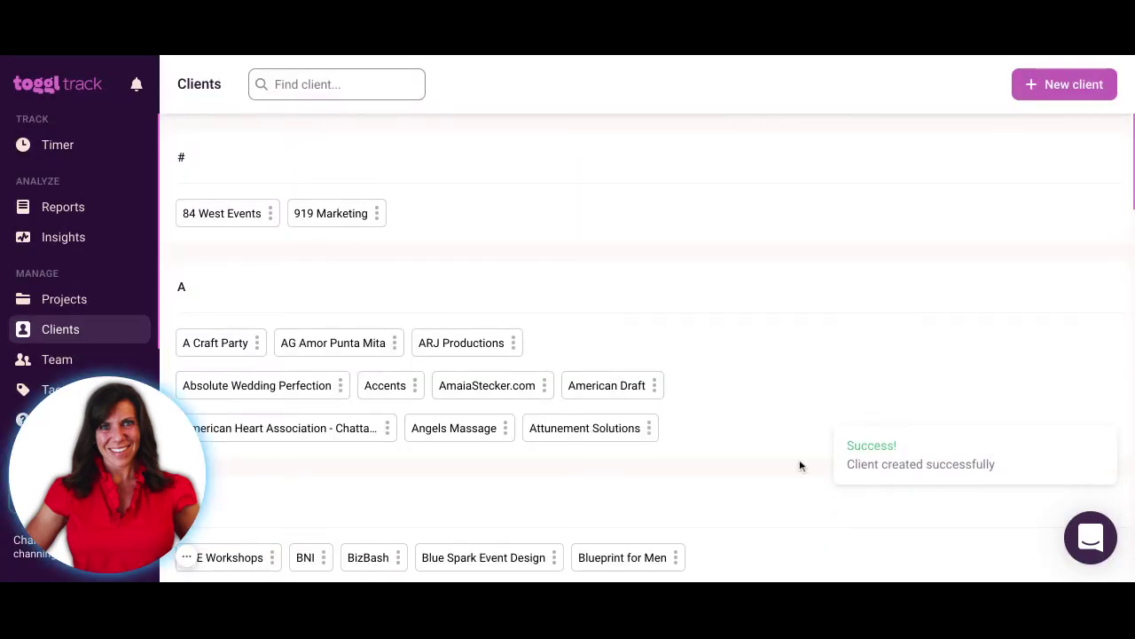
- Create a project named "Branding" for the client Sully's Adventures and give it the golden-brown colour
click(64, 302)
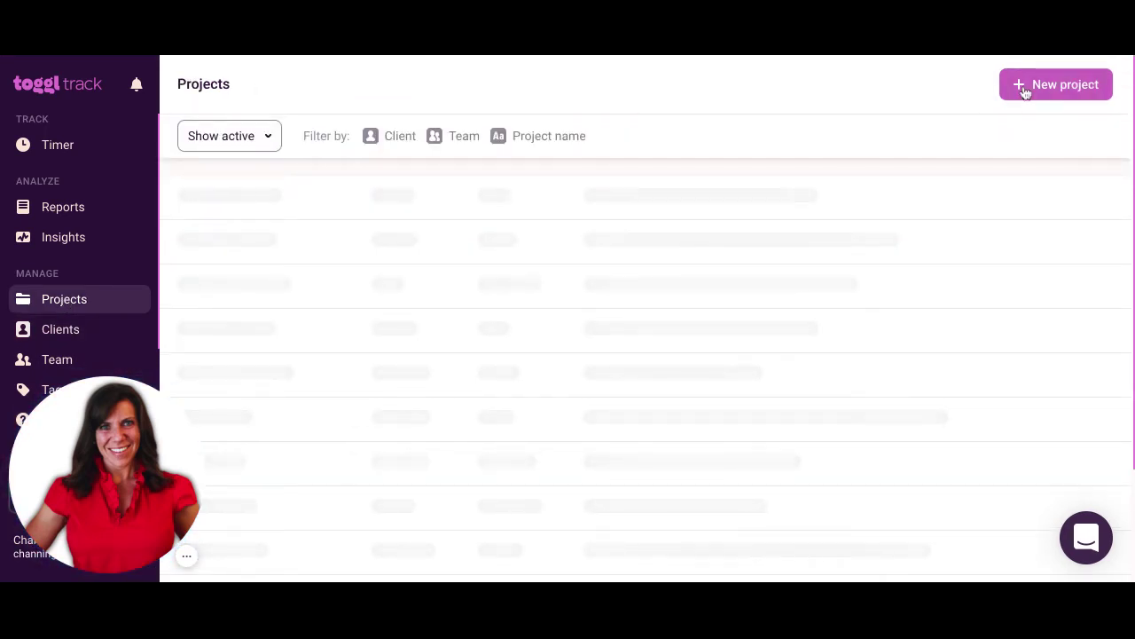
click(1055, 85)
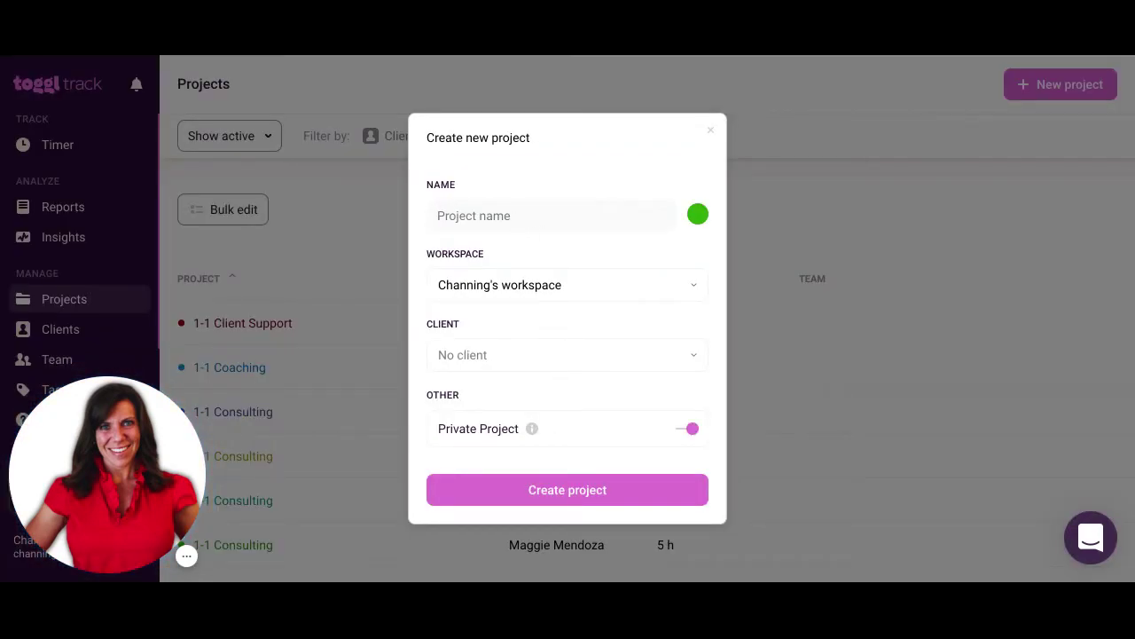
text(Branding)
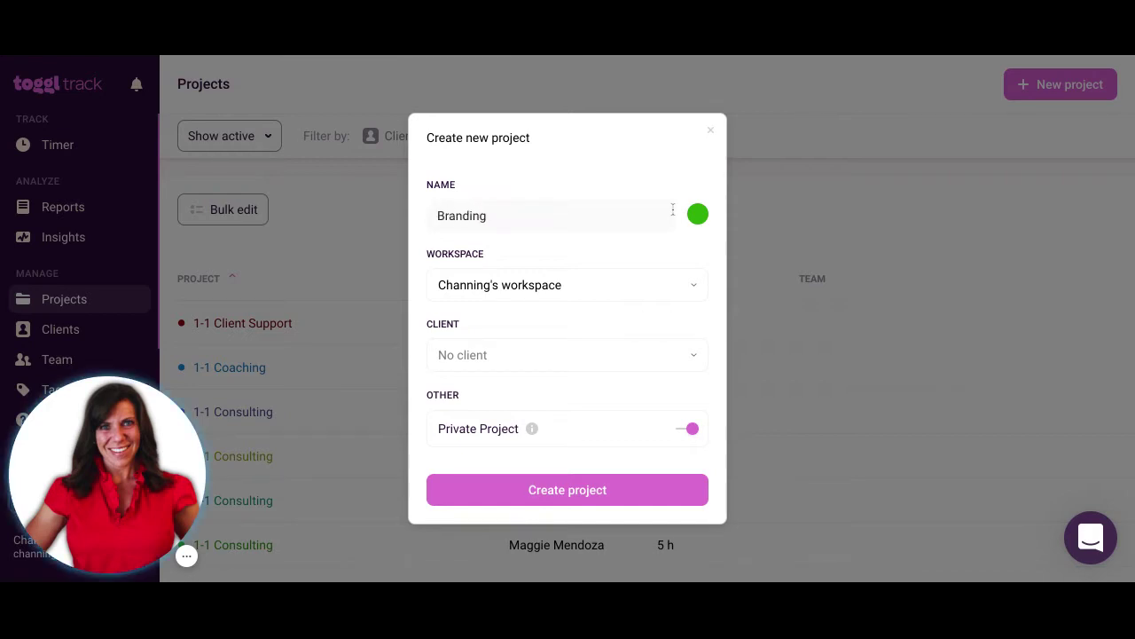
click(496, 360)
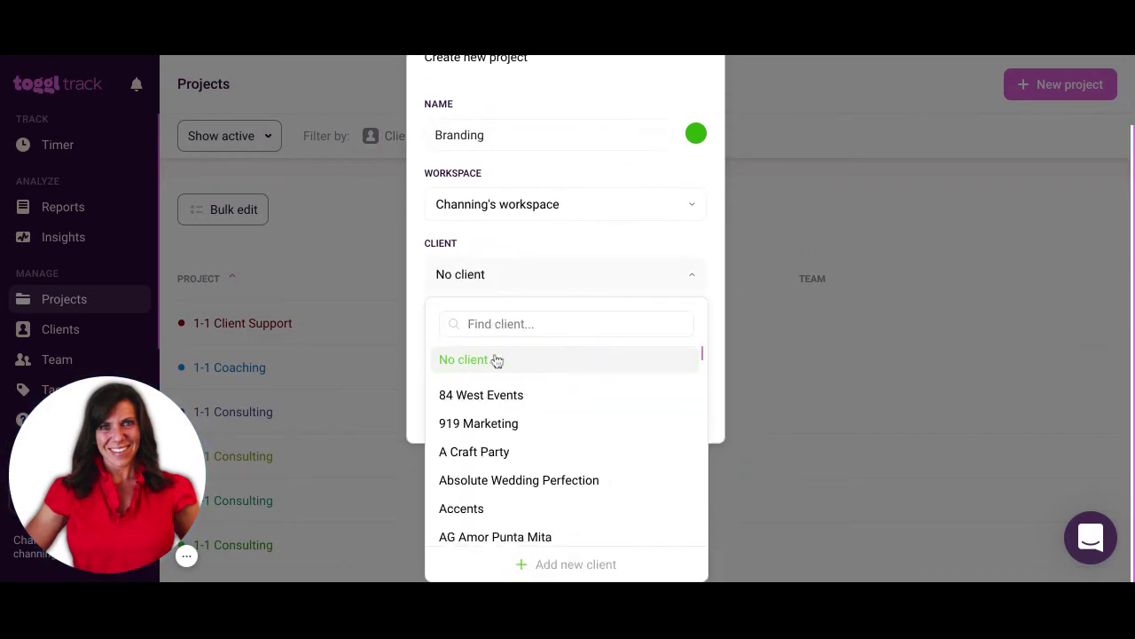
text(sully)
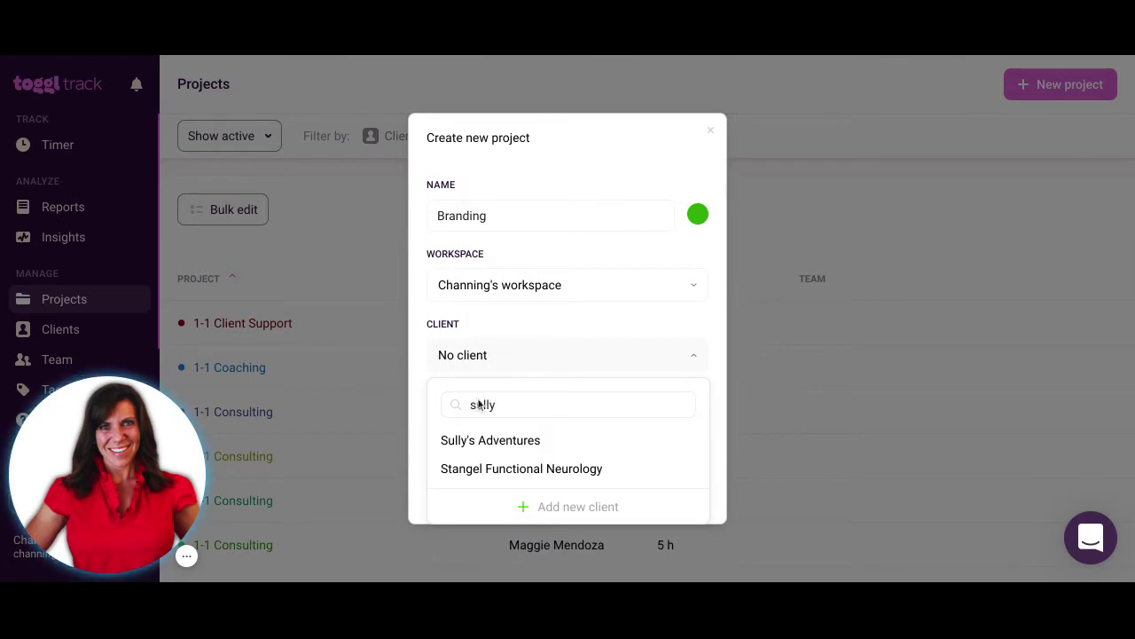
click(510, 443)
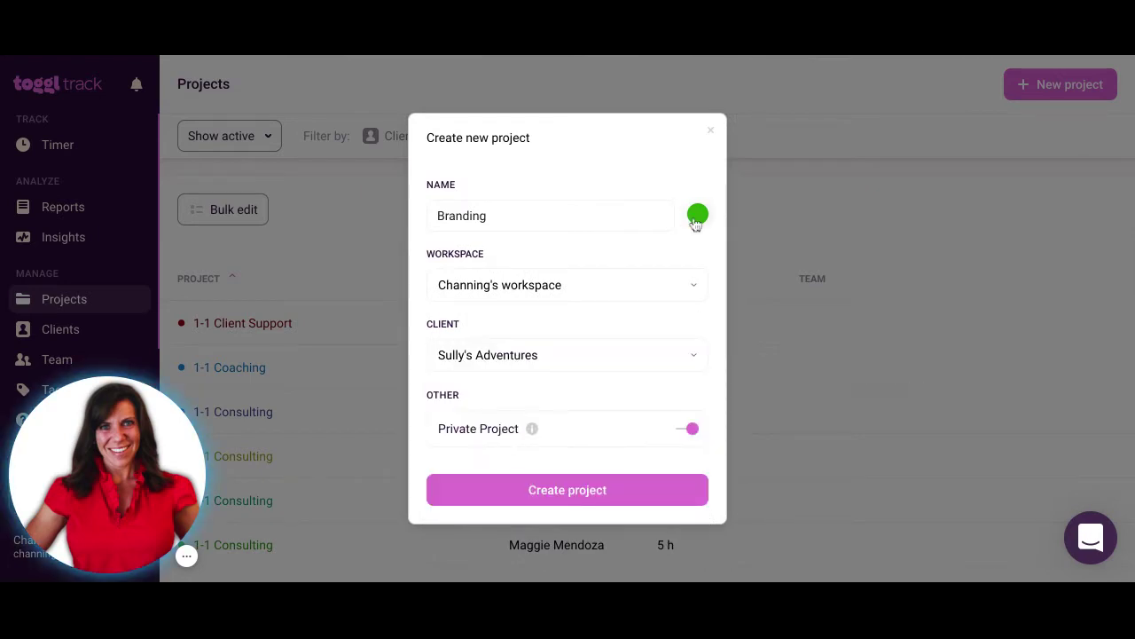
click(697, 216)
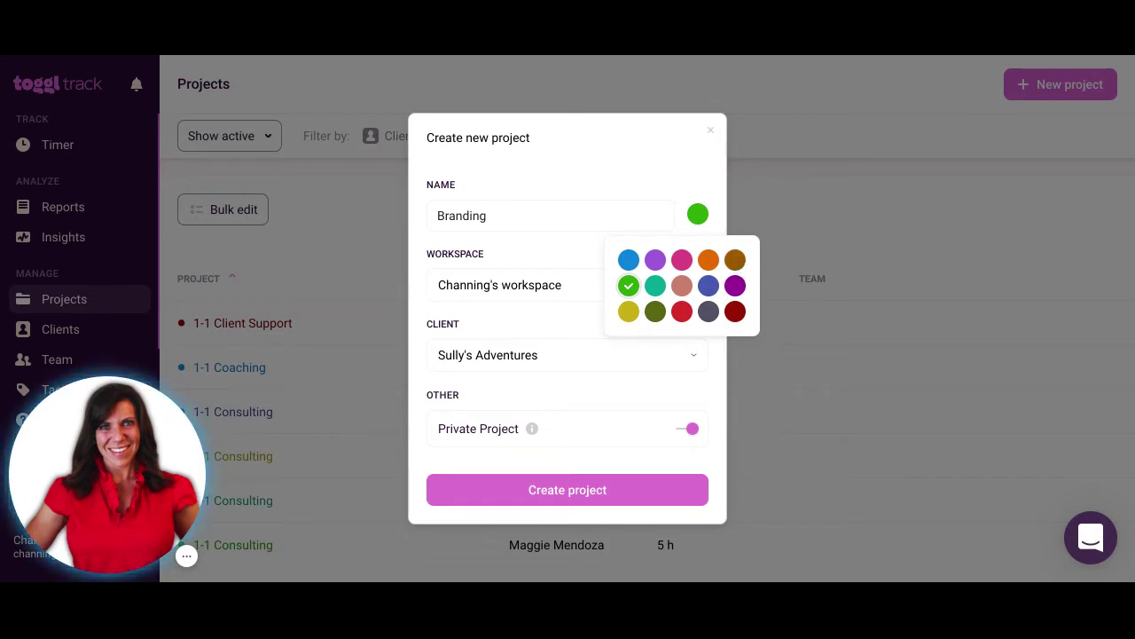
click(735, 259)
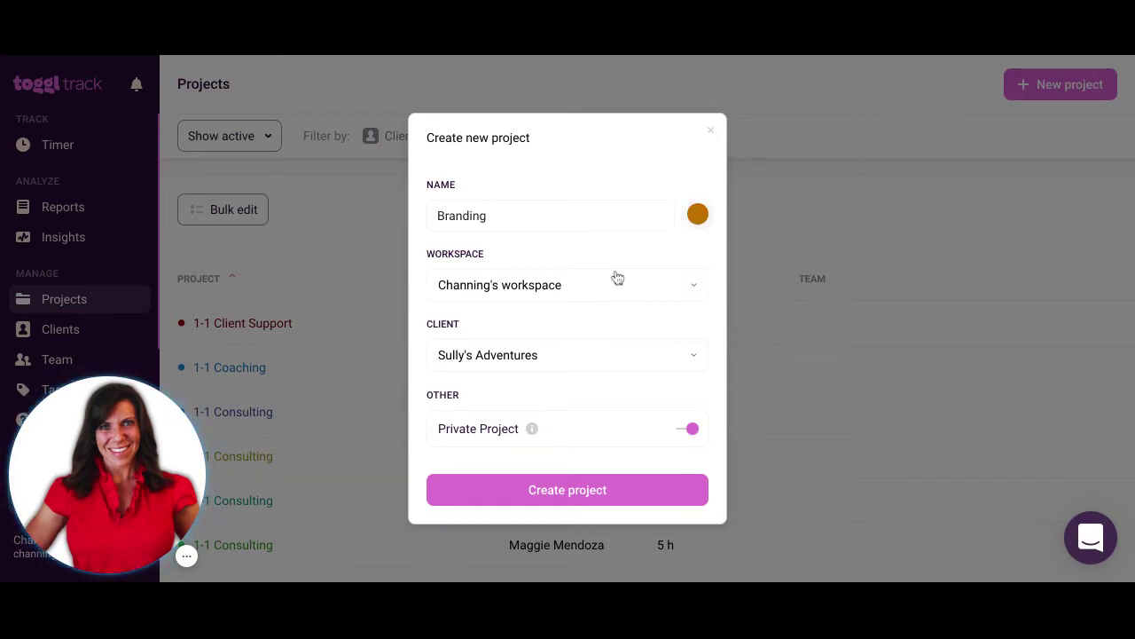
click(552, 493)
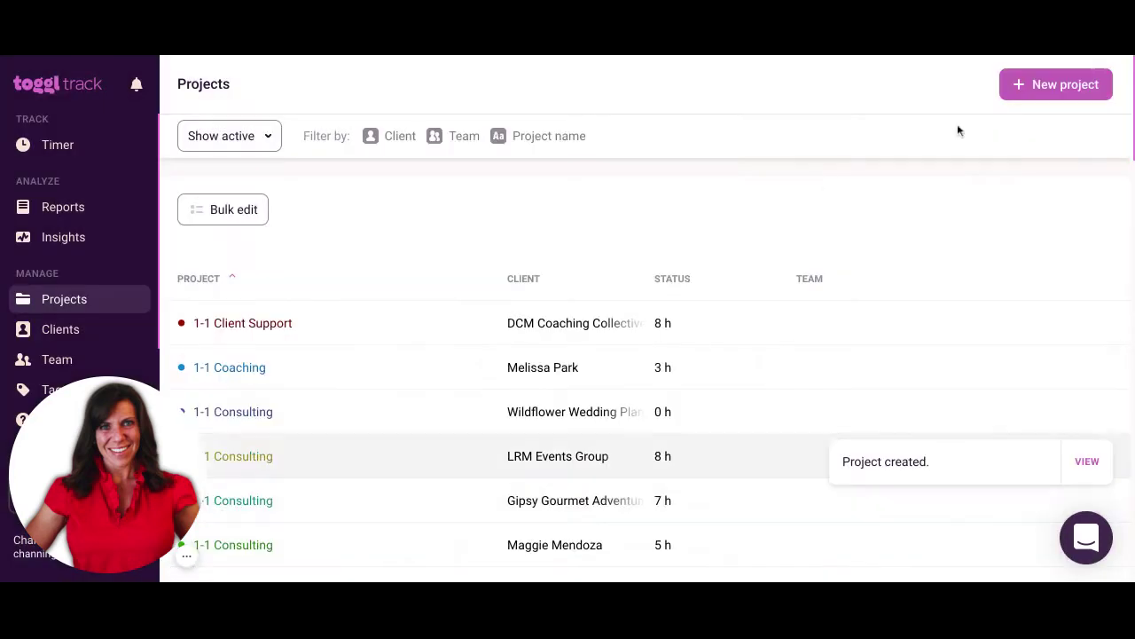
- Create a project named "1-1 Consulting" for the client Sully's Adventures
click(1057, 85)
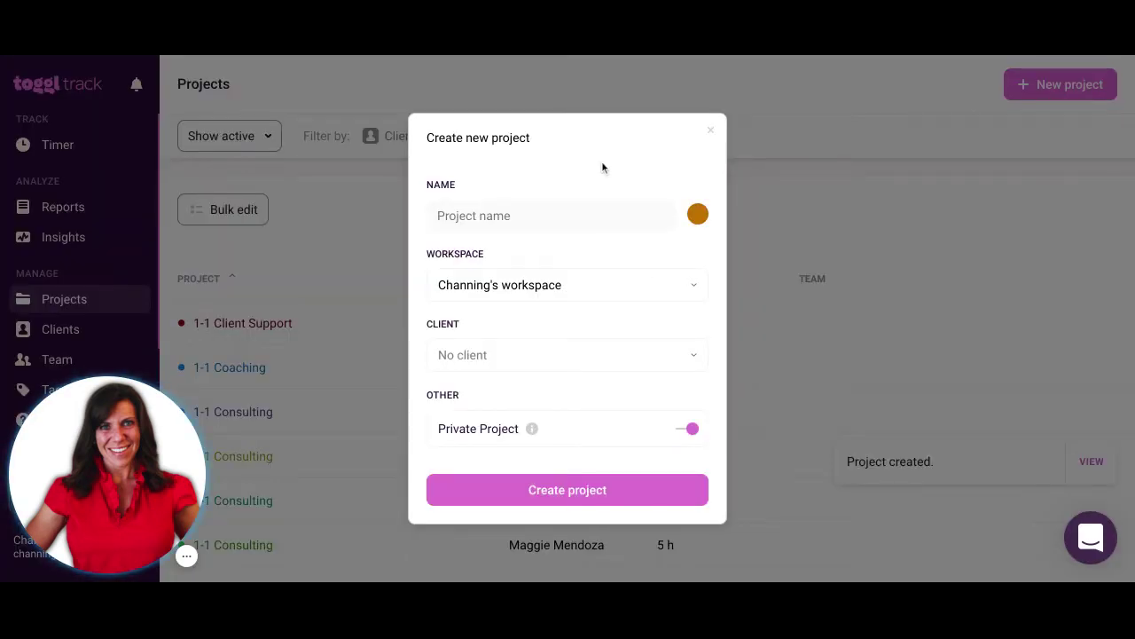
text(1-)
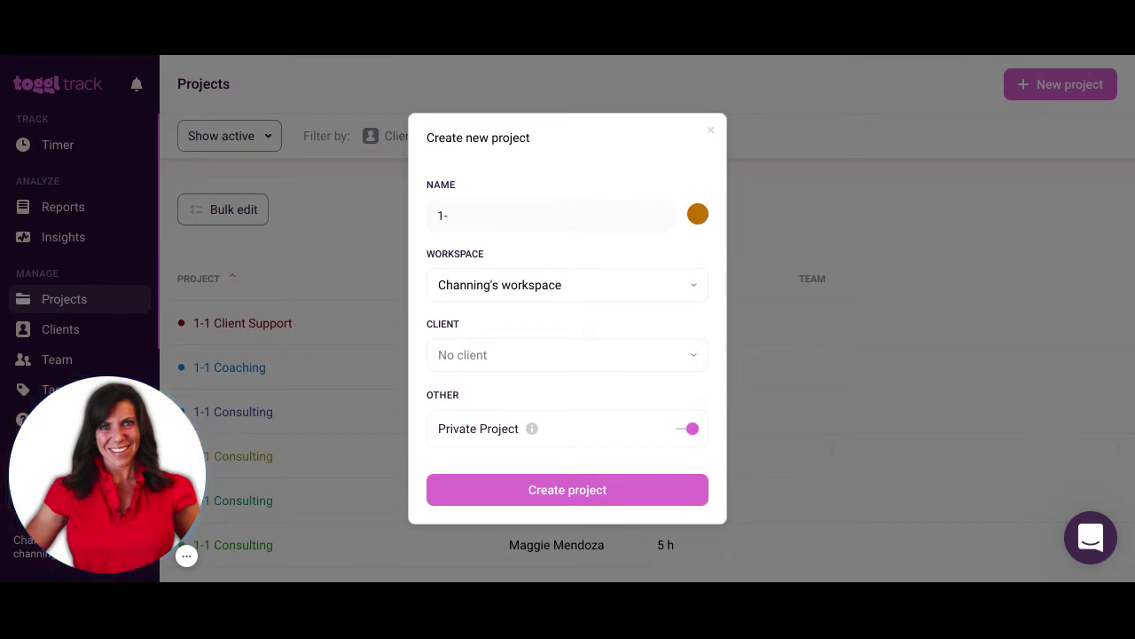
text(1 Consulting)
click(498, 359)
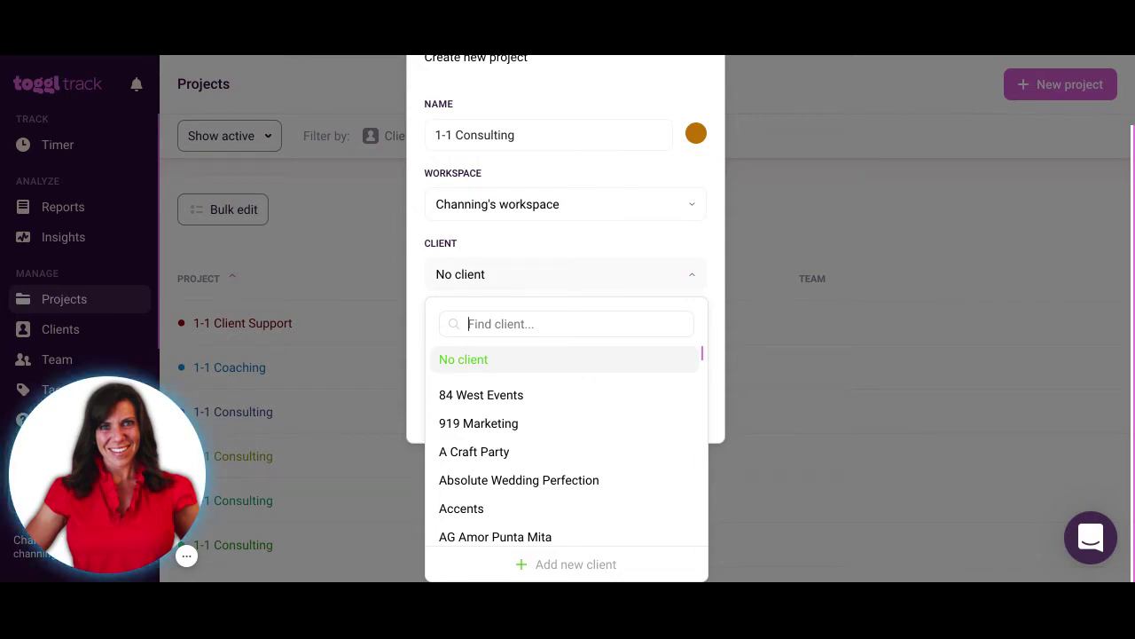
text(sully)
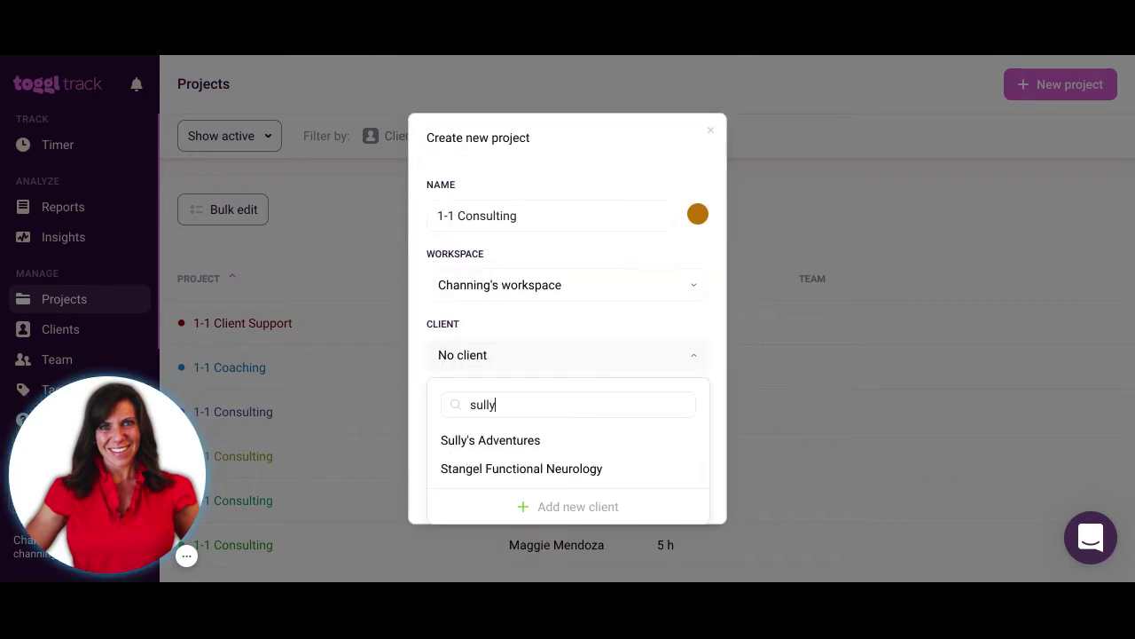
click(493, 441)
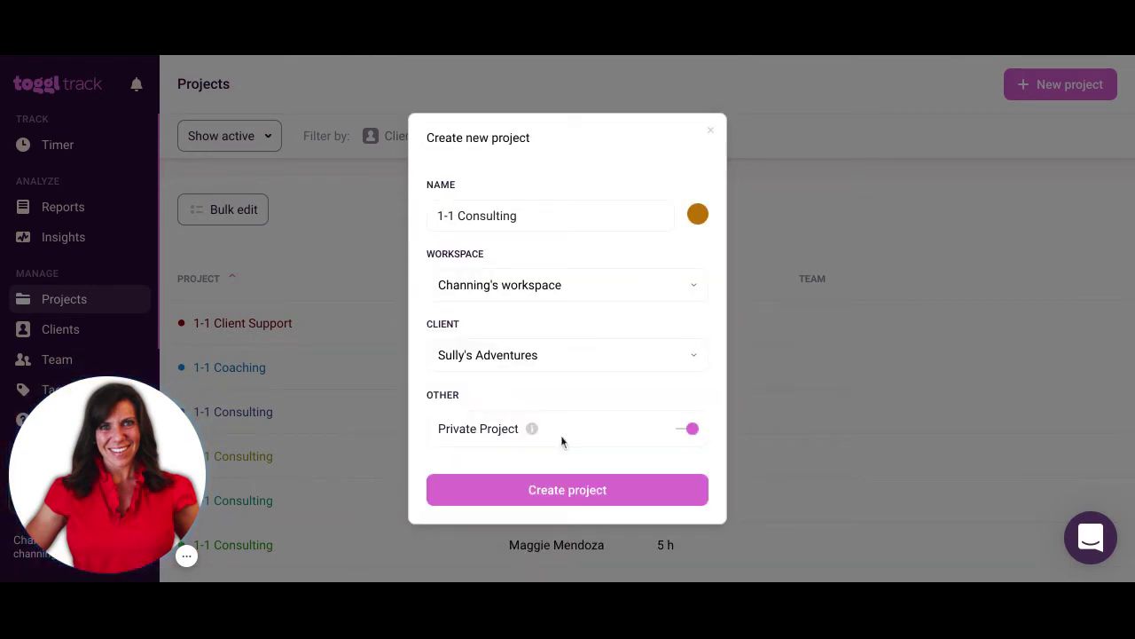
click(586, 501)
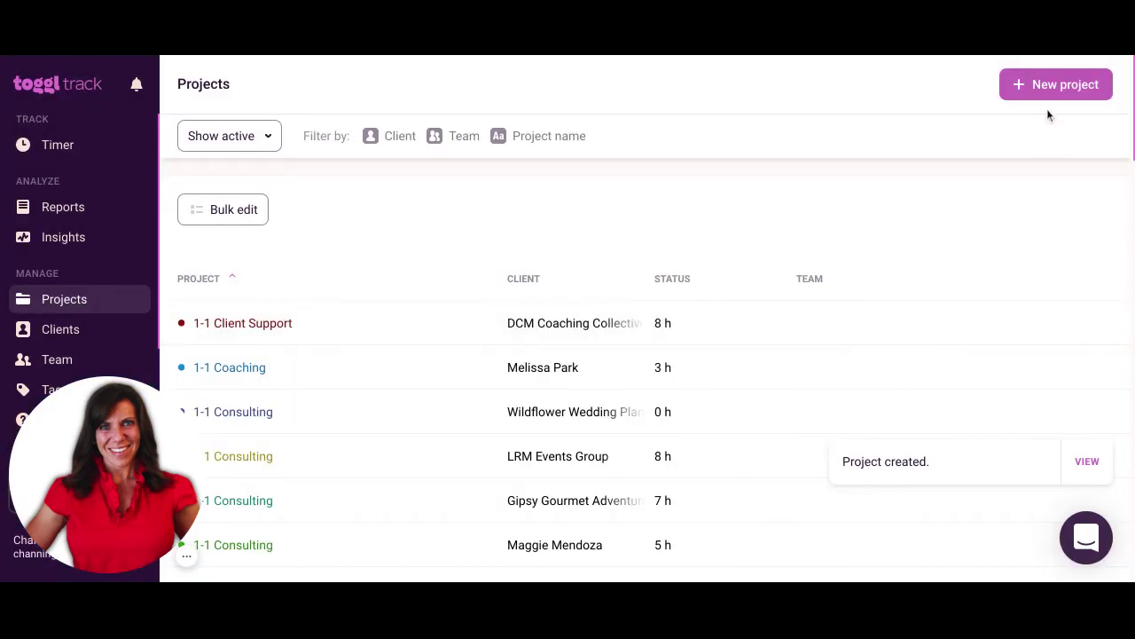
- Create a golden-brown project named "Website Design" for the client Sully's Adventures
click(1040, 85)
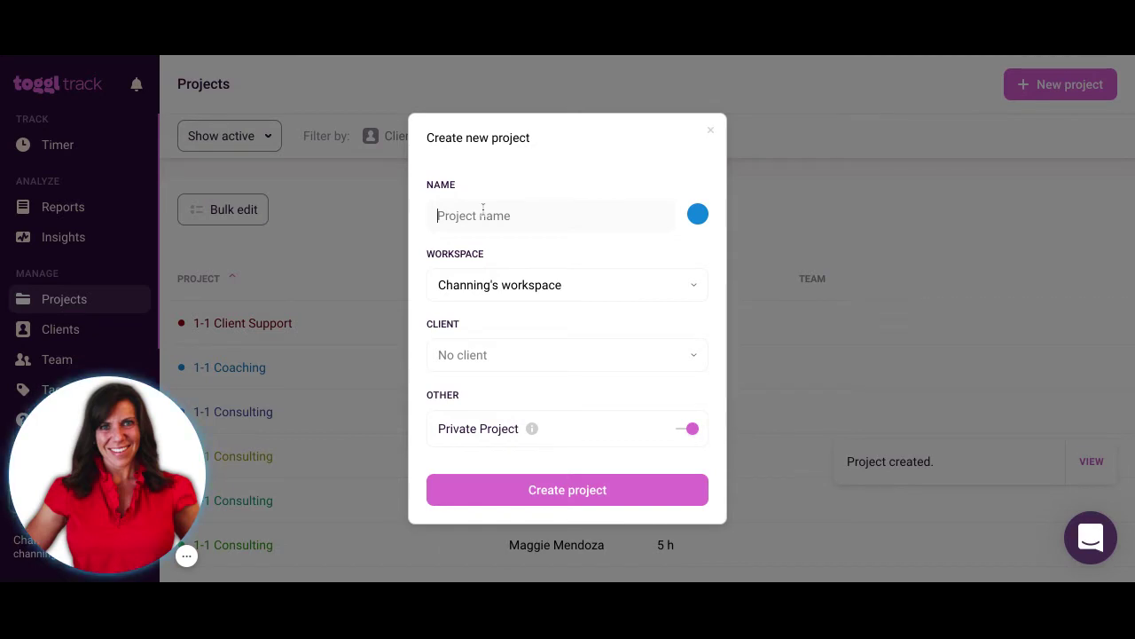
text(Website Design)
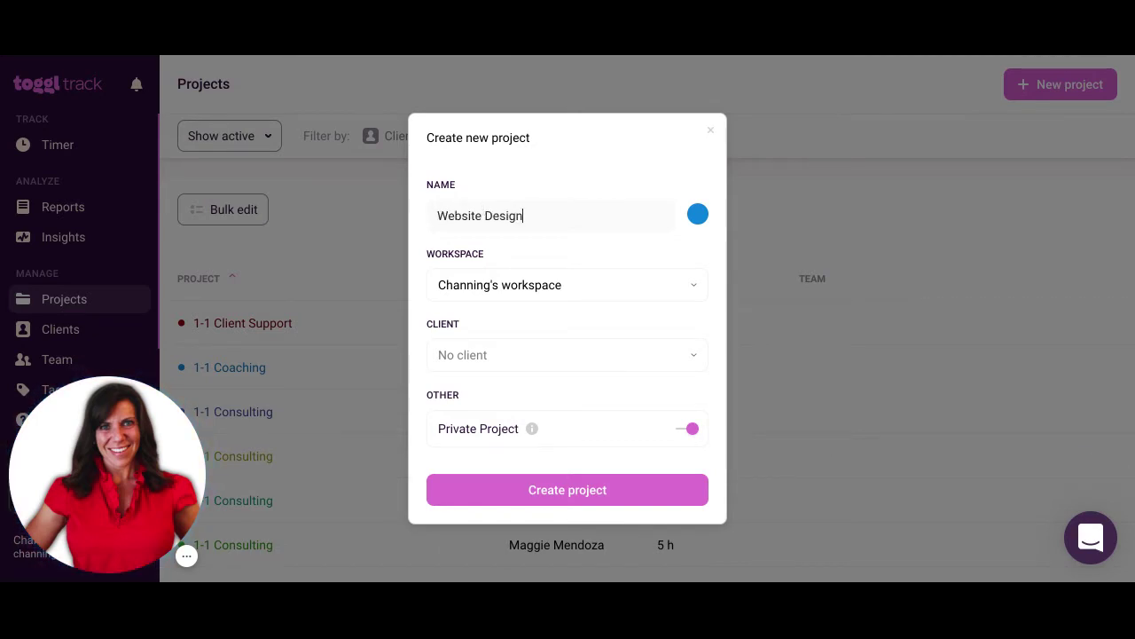
click(697, 218)
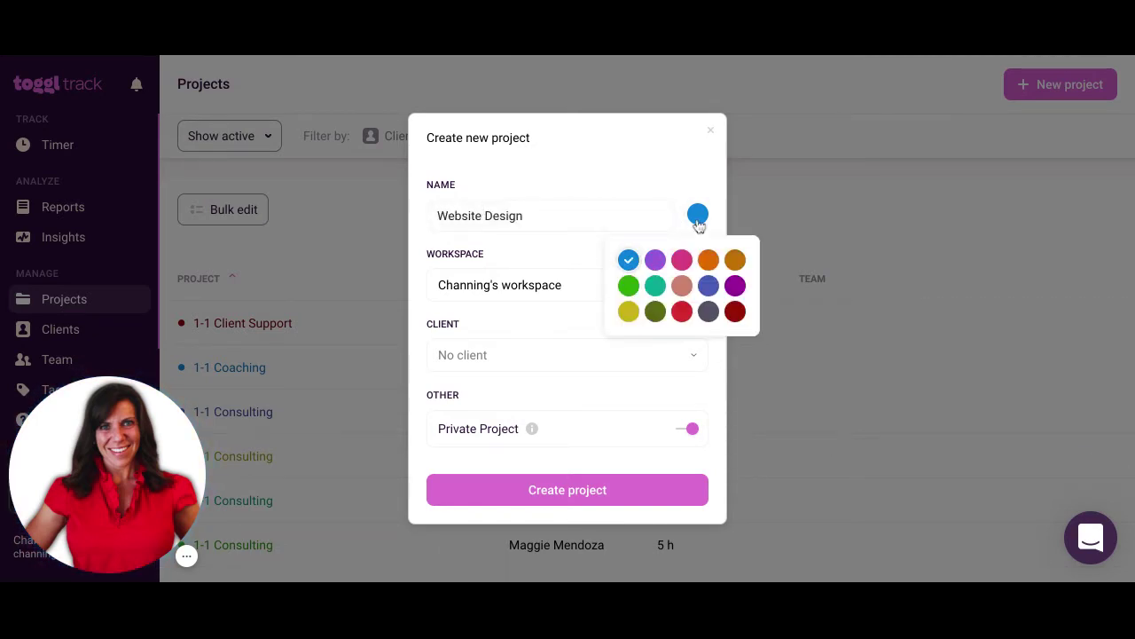
click(734, 259)
click(456, 362)
text(sully)
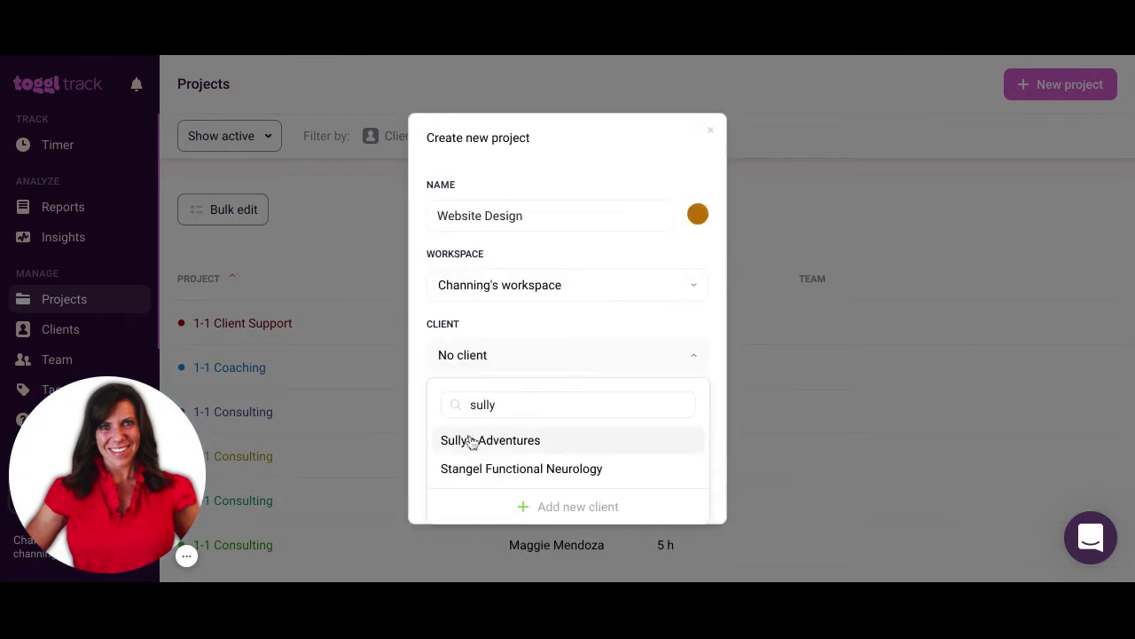
click(470, 440)
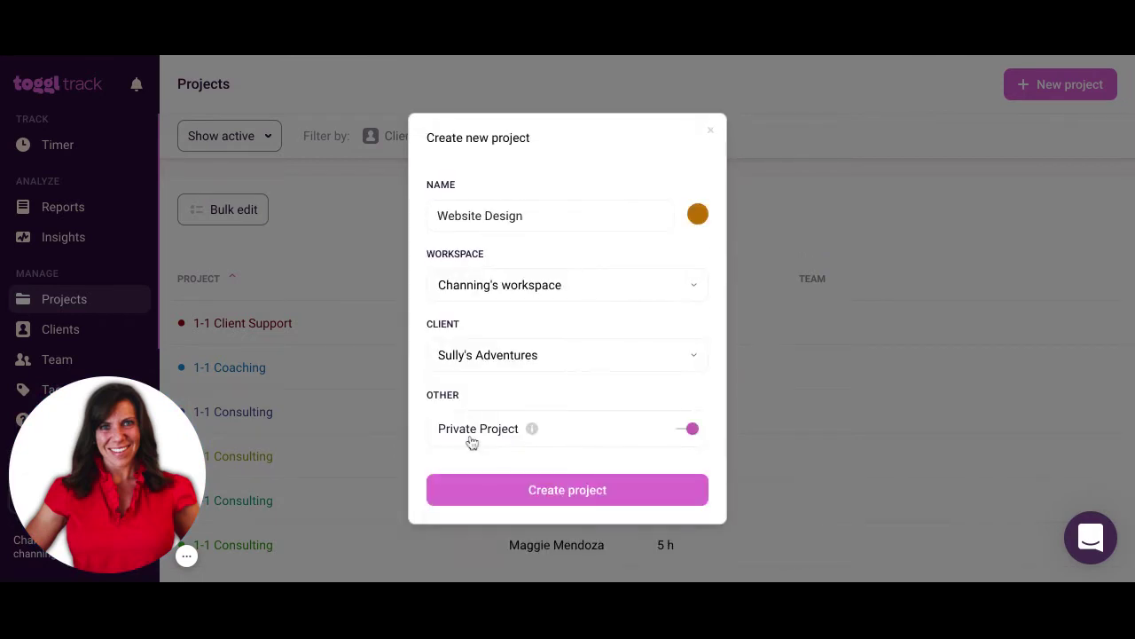
click(552, 491)
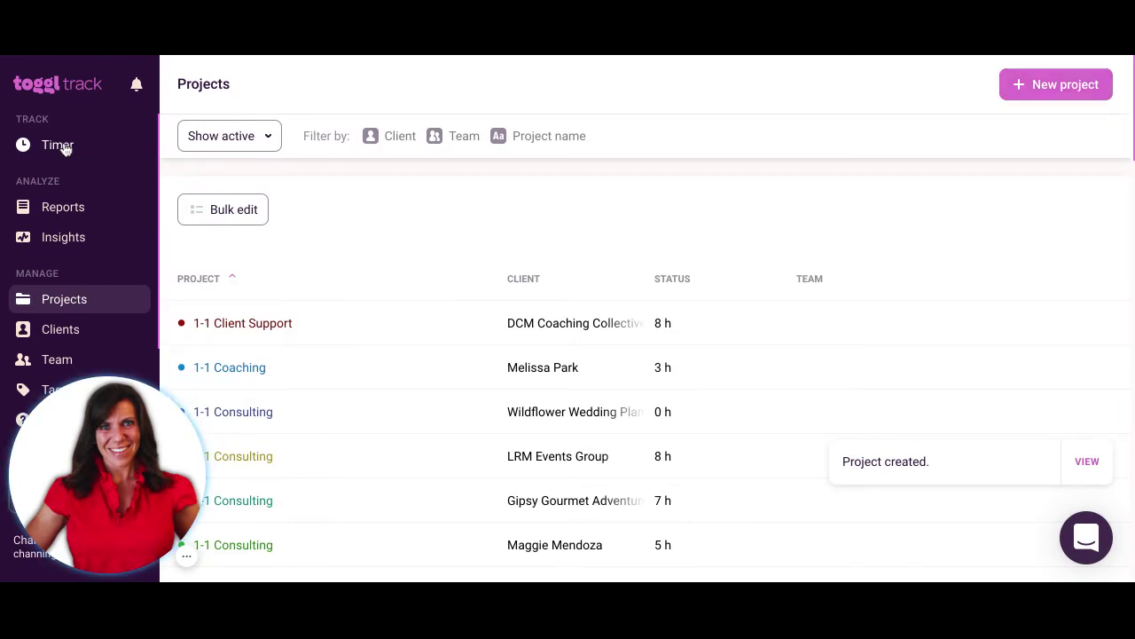
- Describe a new timer entry as "setting up the website design templates & sending docs to client"
click(58, 145)
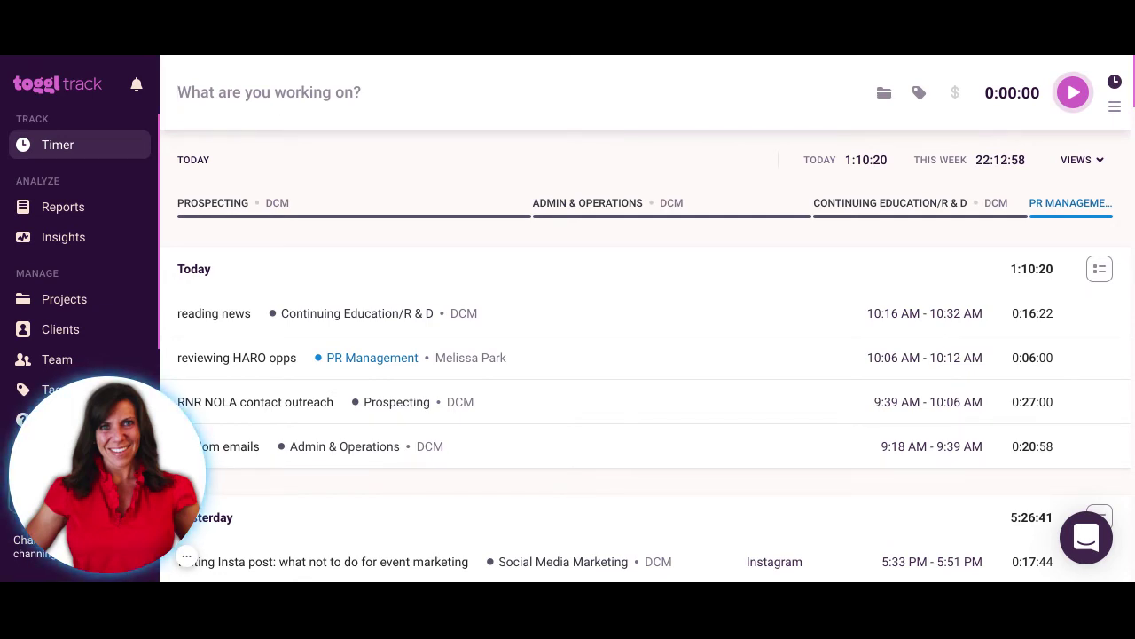
text(setting up the t)
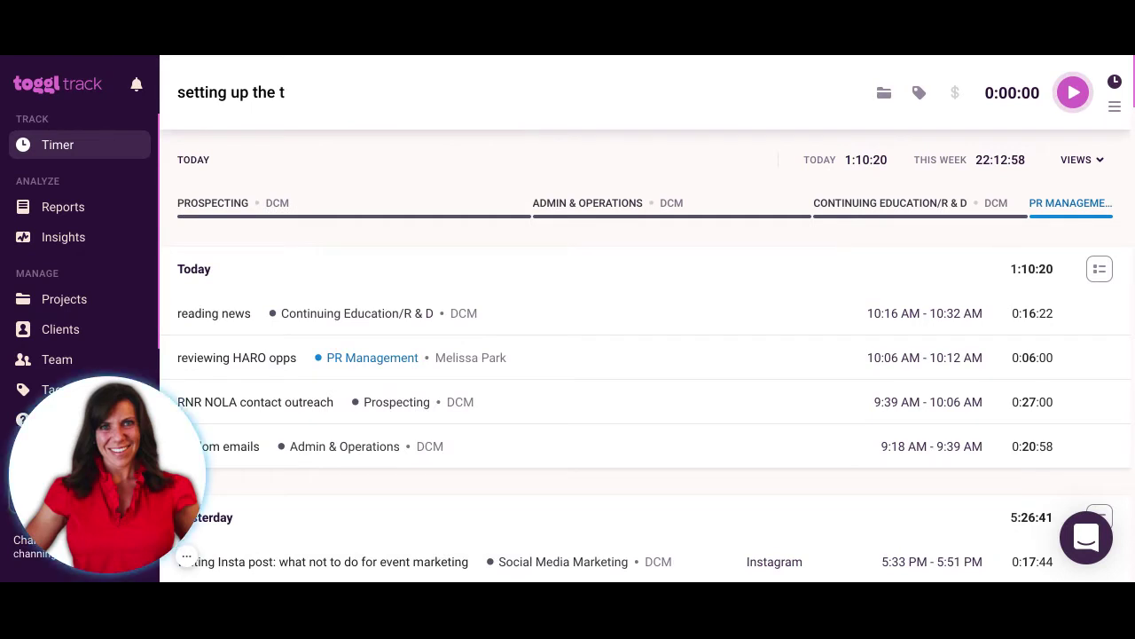
key(BackSpace)
text(website design templats&)
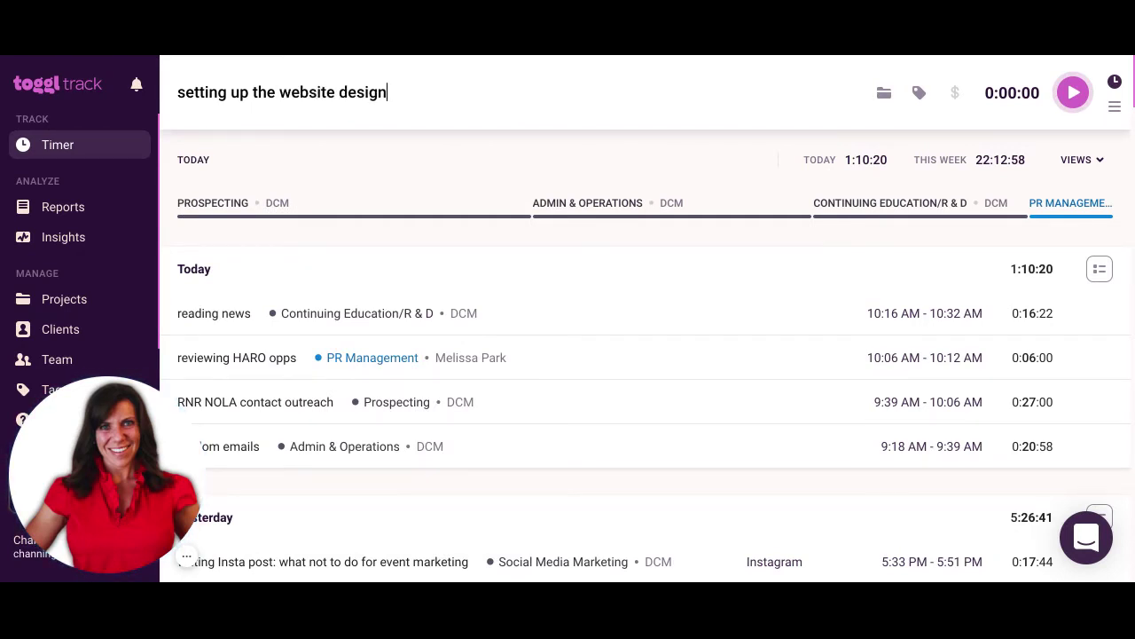
key(BackSpace)
key(BackSpace)
key(BackSpace)
text(tes & sending )
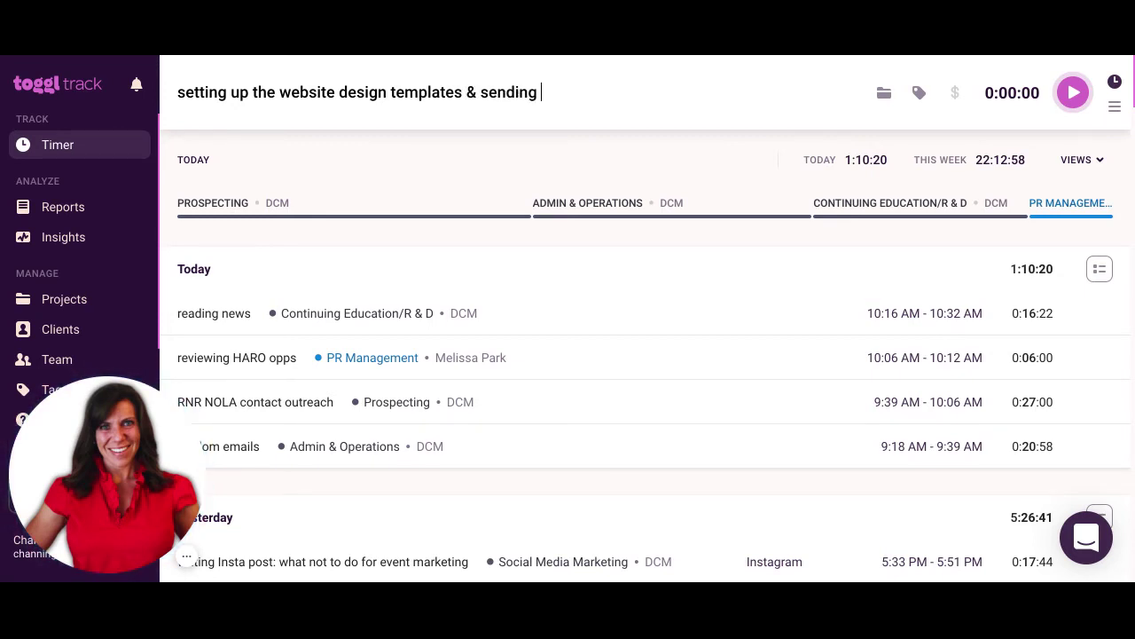
text(docs to client)
- Assign the entry to the Website Design project of Sully's Adventures and record its time by starting and stopping the timer
click(884, 92)
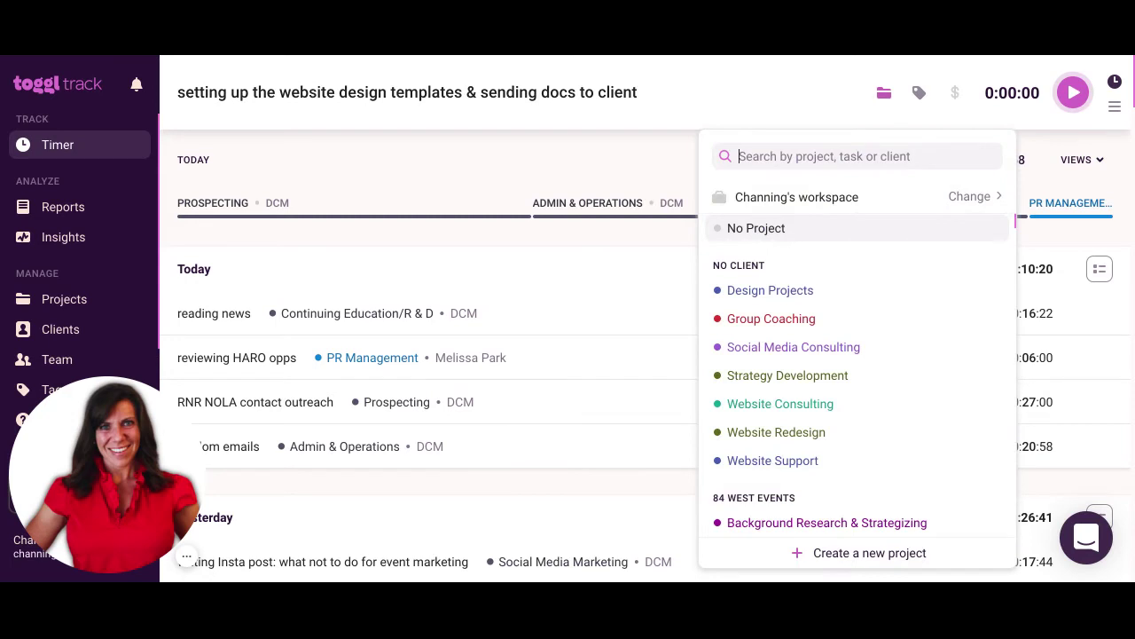
text(s)
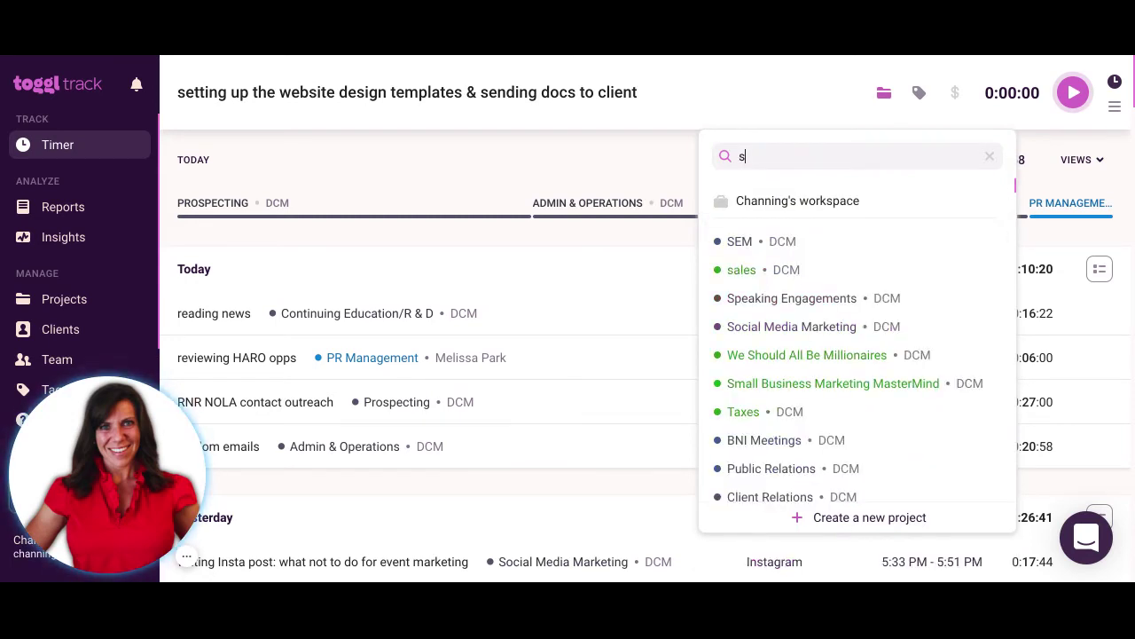
text(ully)
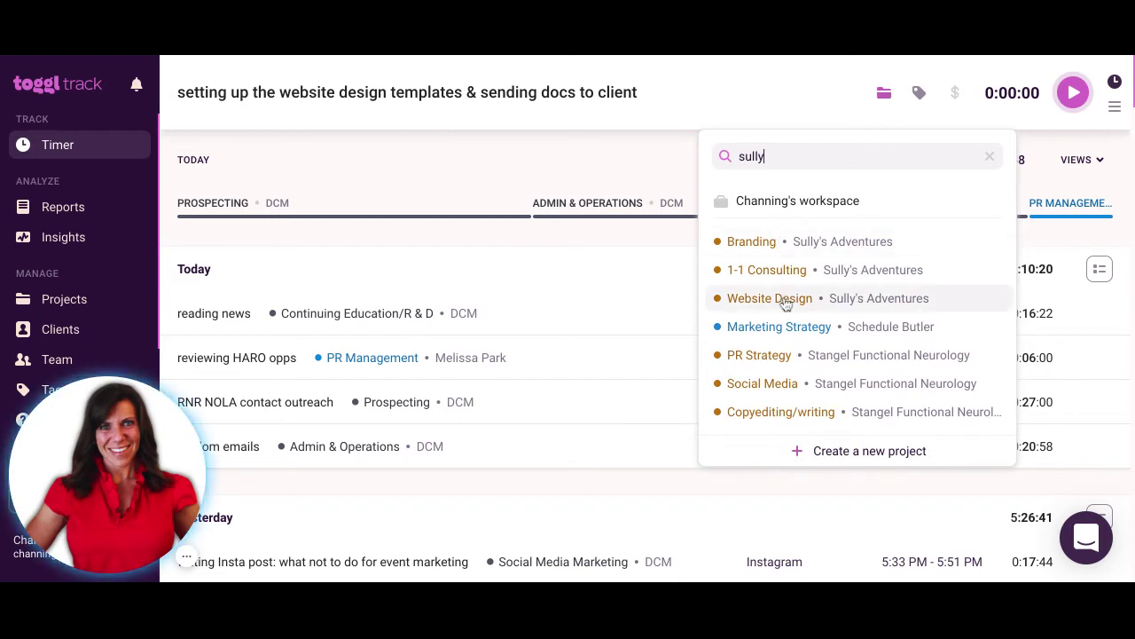
drag(784, 300, 786, 305)
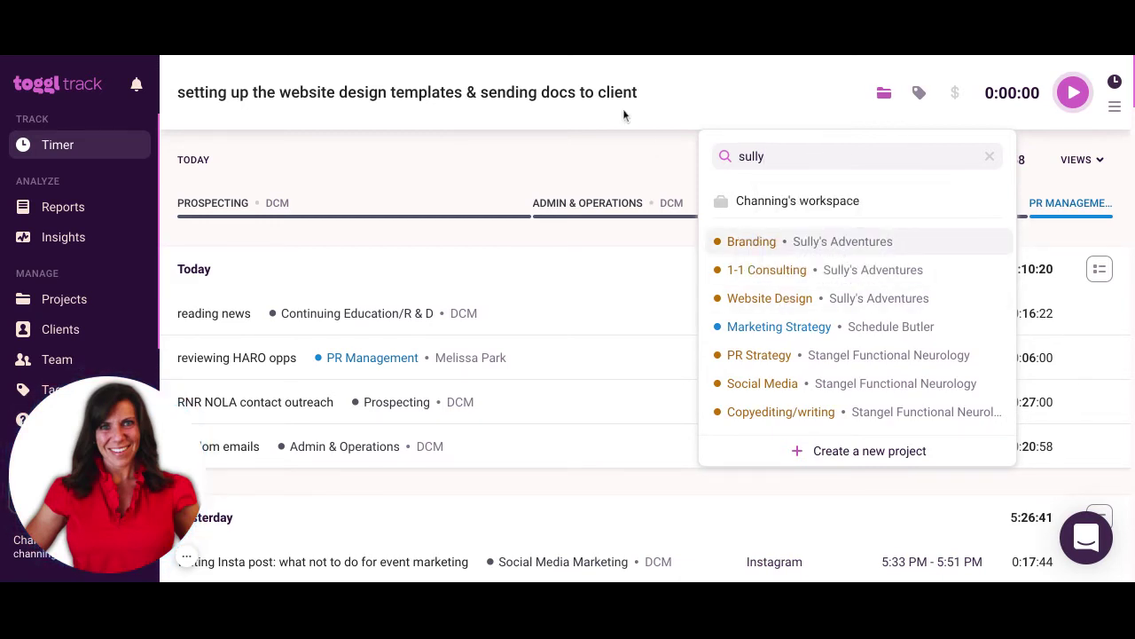
click(801, 298)
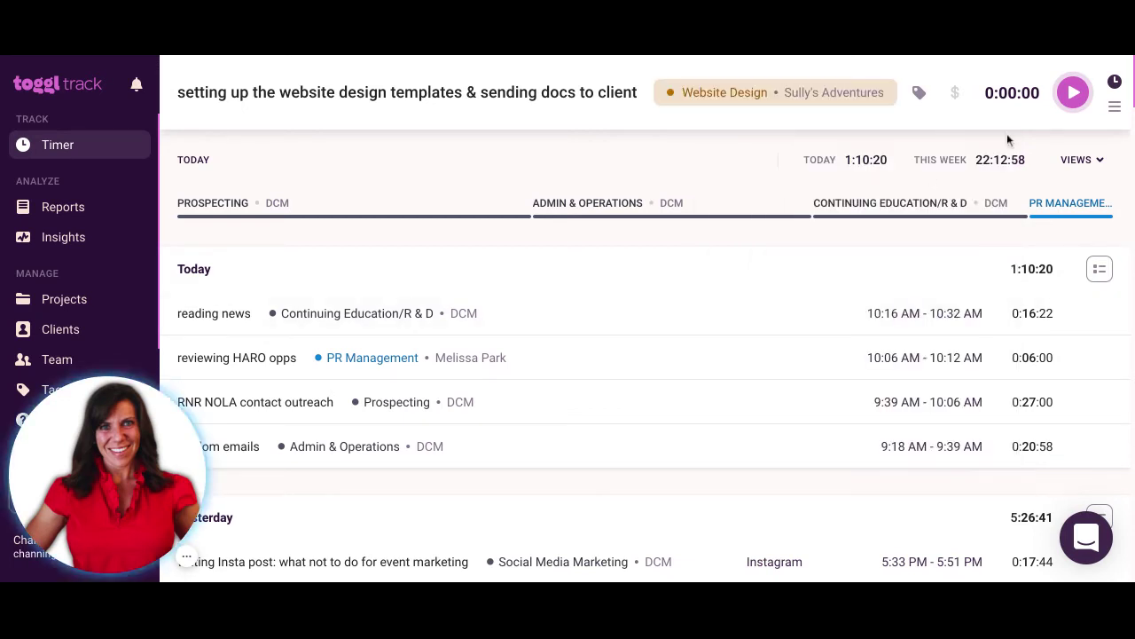
click(1075, 98)
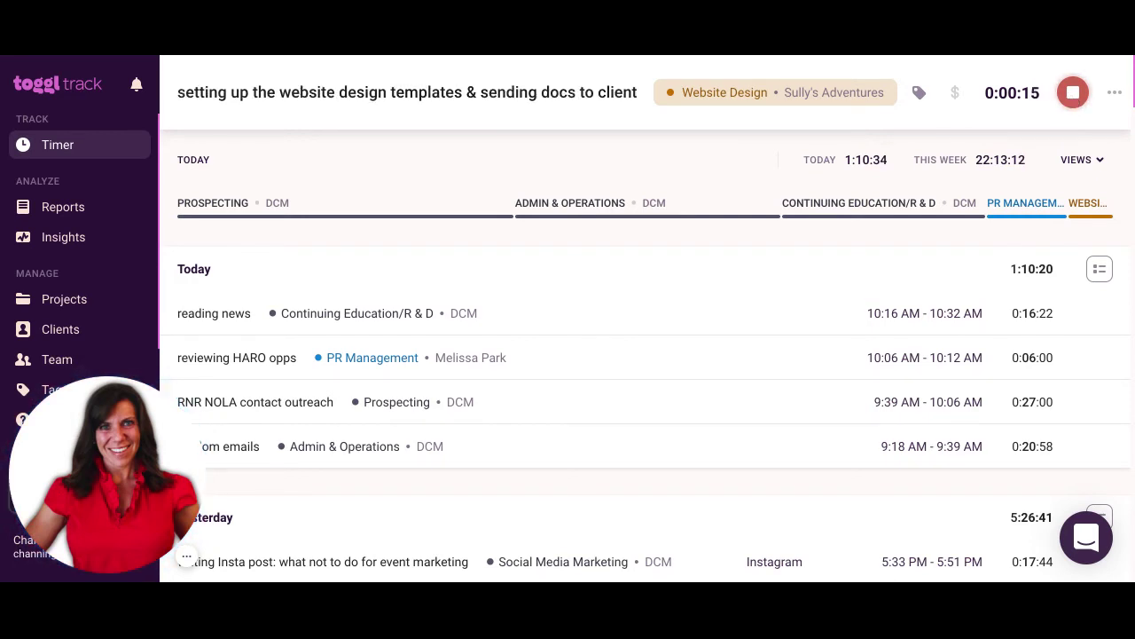
click(1073, 94)
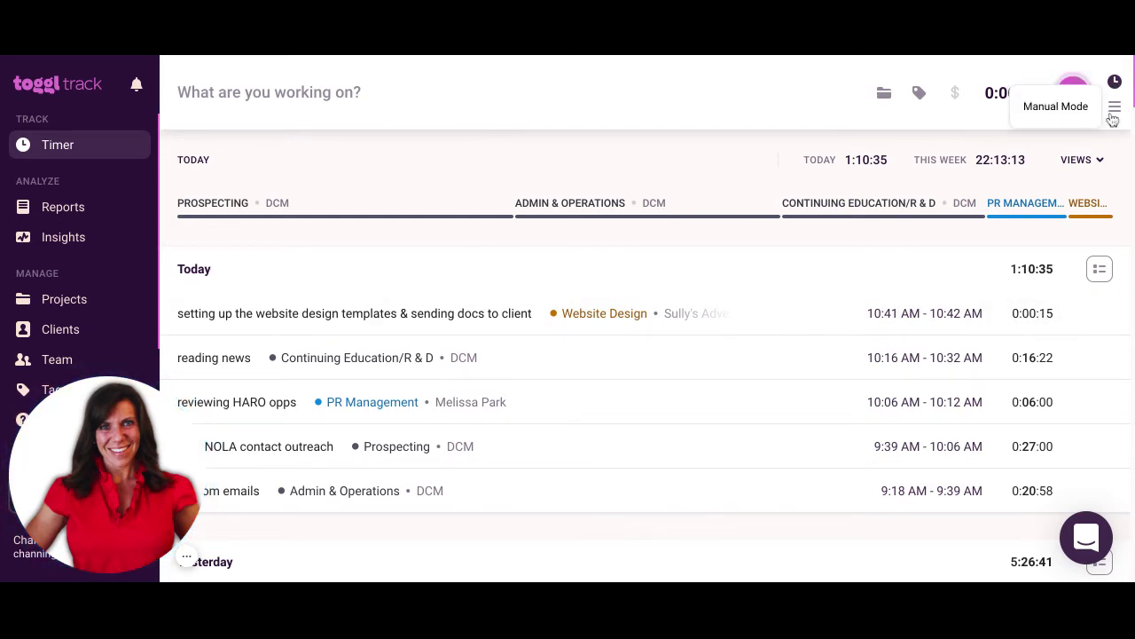
- Describe another entry as "sending branding info & creating strategy" and assign it to the Branding project of Sully's Adventures
click(684, 110)
text(se)
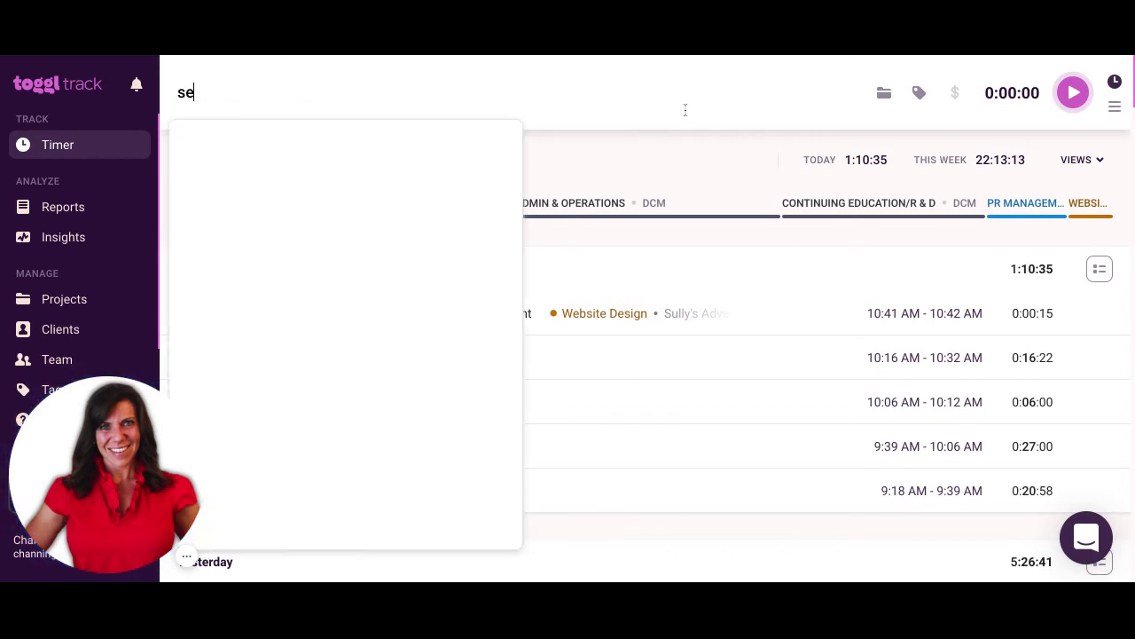
text(nding branding info & creating strategy)
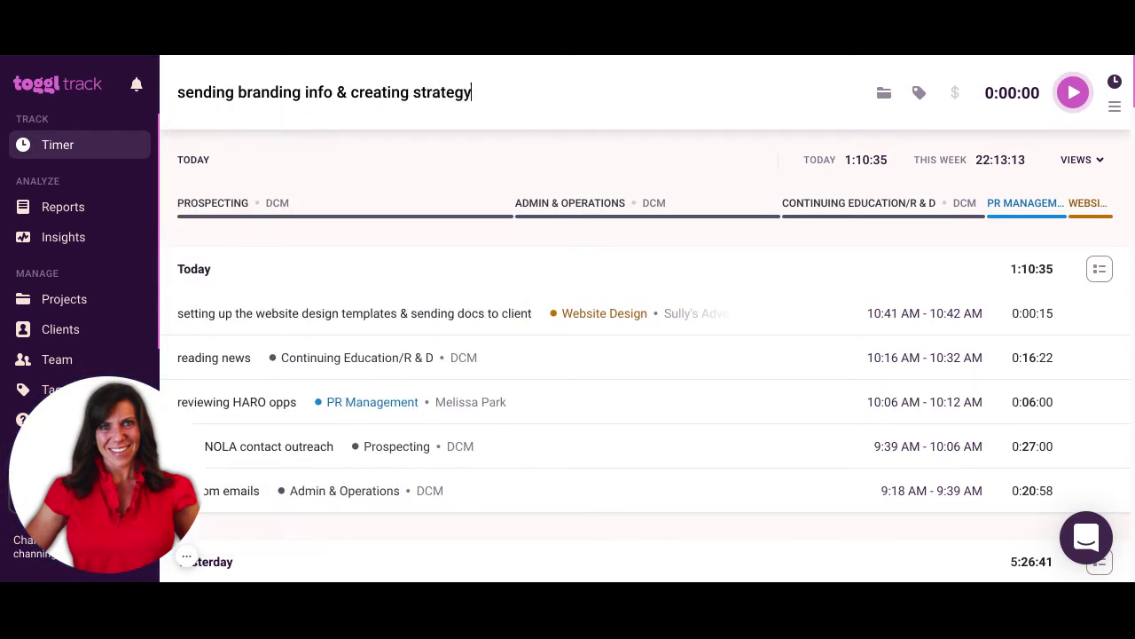
key(Tab)
text(sully)
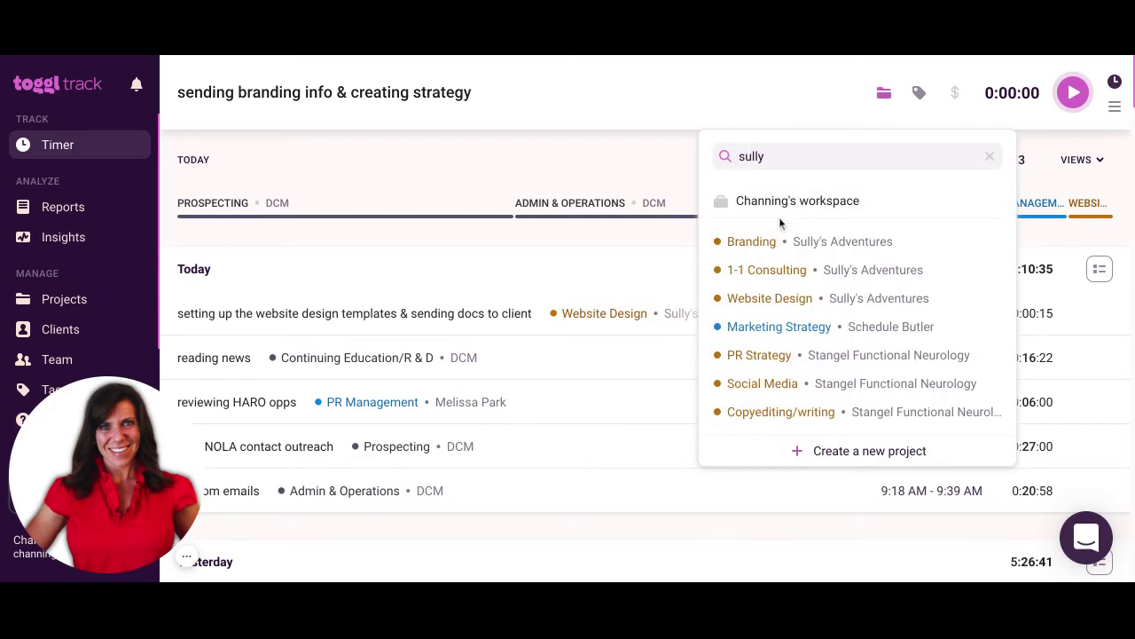
click(788, 241)
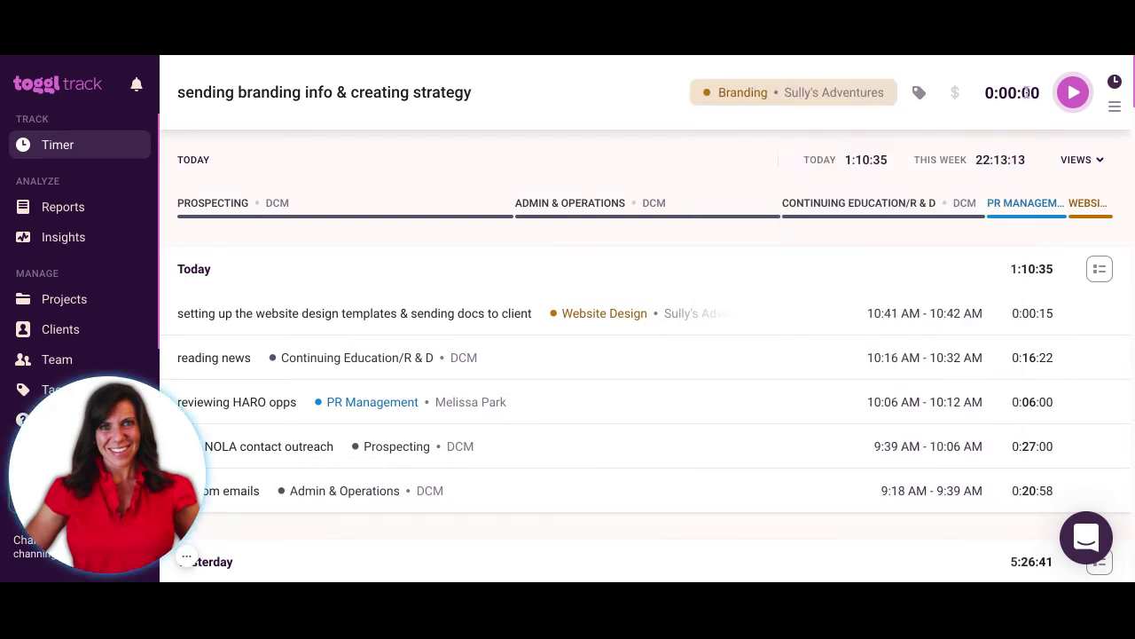
- Switch the branding entry to manual mode and set its start time to 8:20 AM today
click(1116, 110)
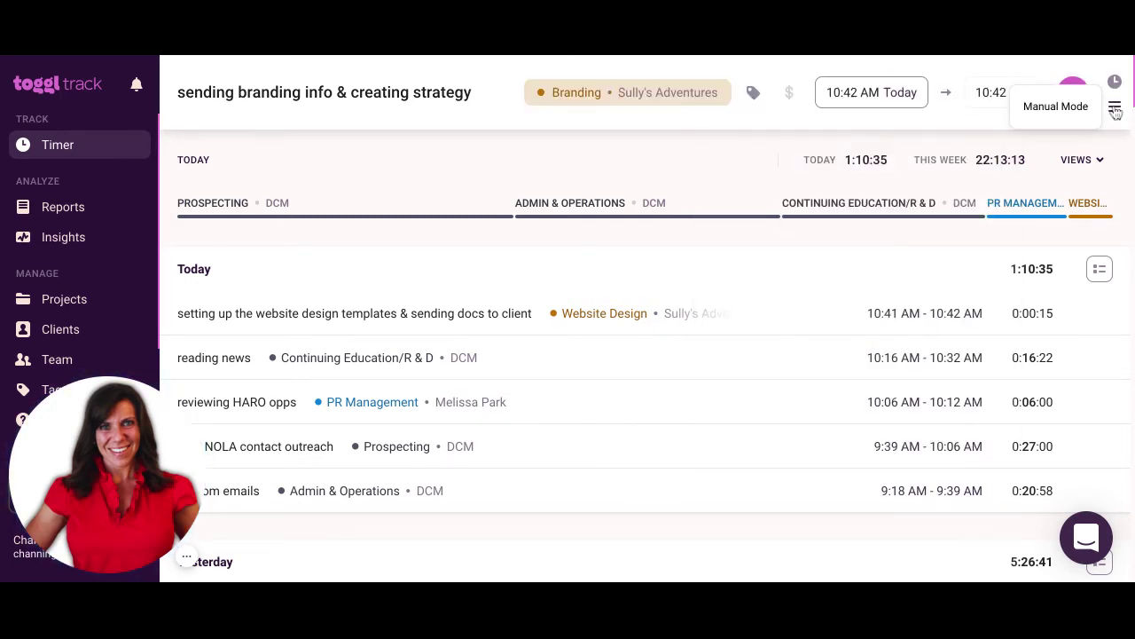
click(836, 93)
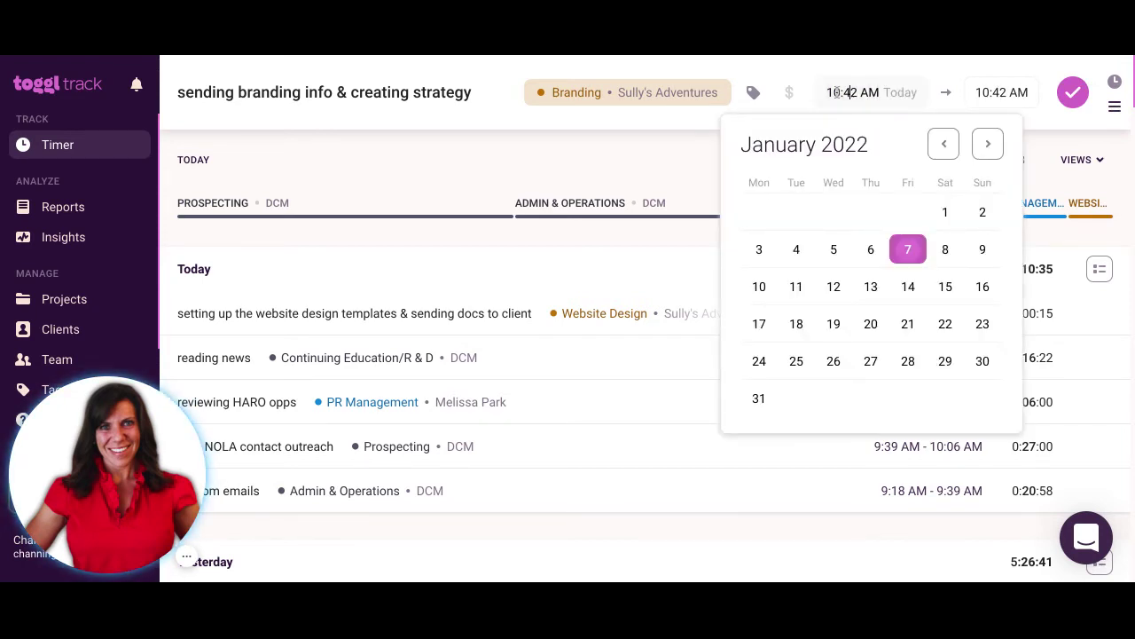
key(BackSpace)
text(8)
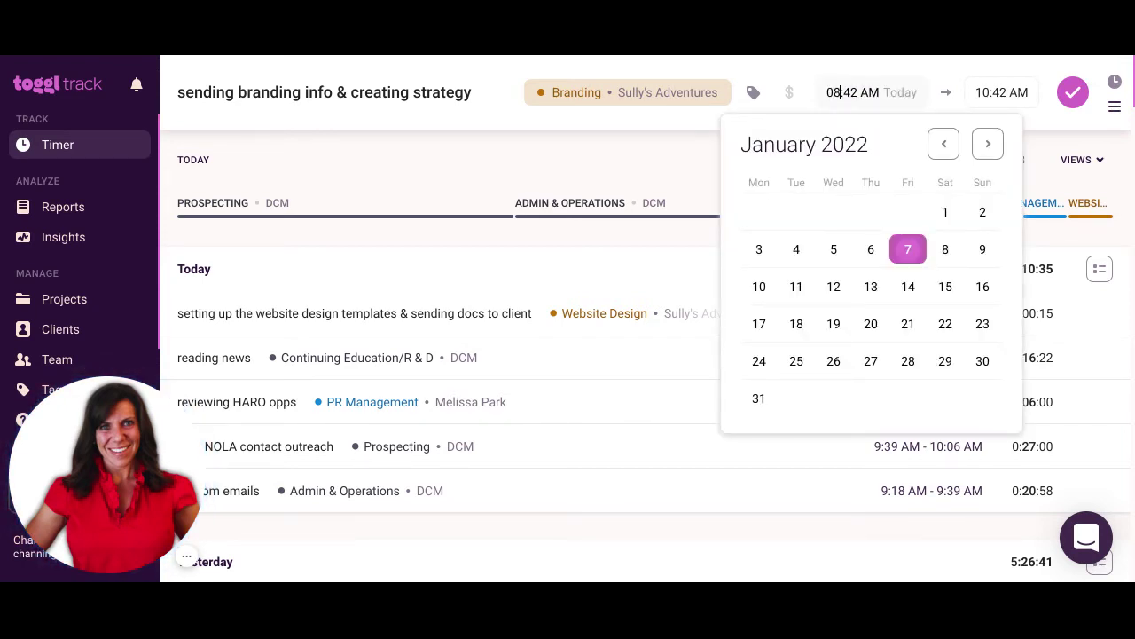
key(Right)
key(Right)
key(Right)
key(BackSpace)
key(BackSpace)
text(20)
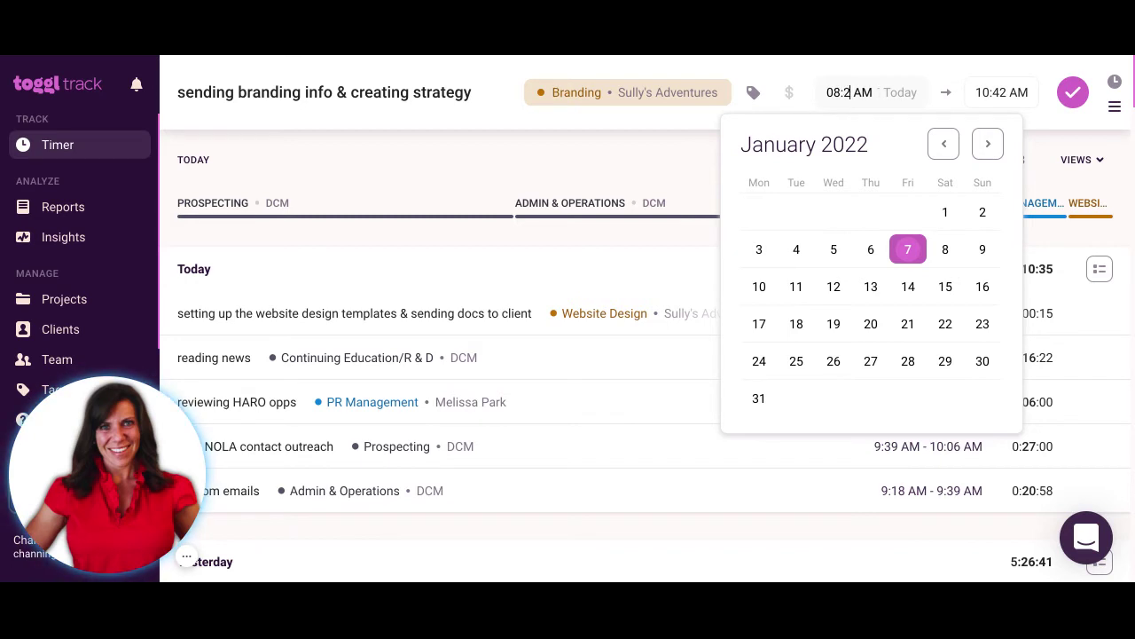
key(Return)
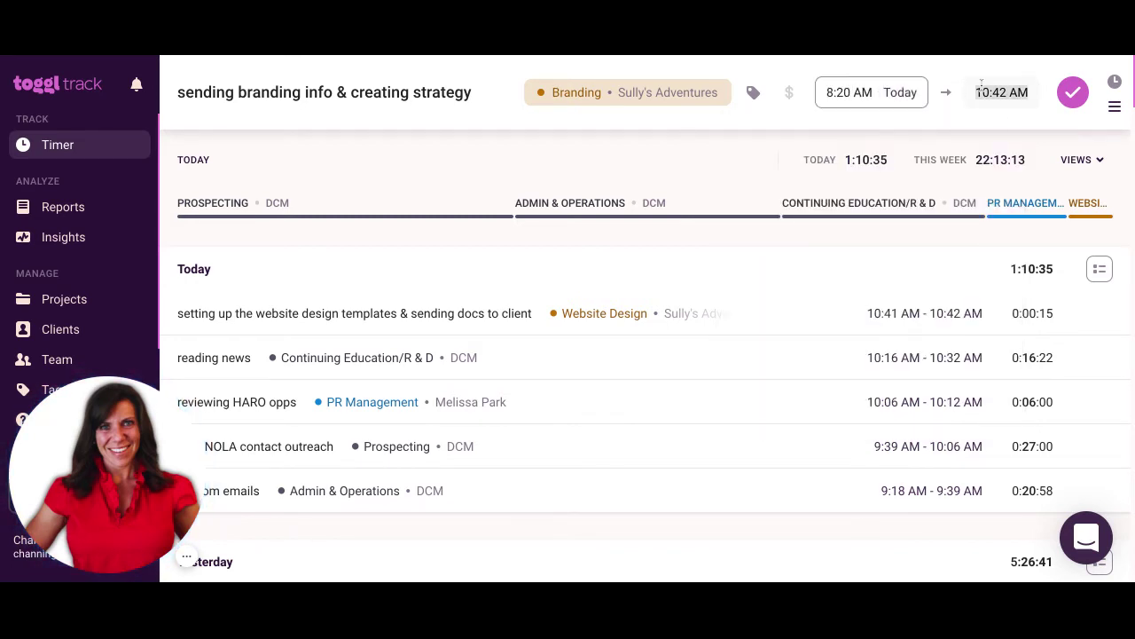
- Set the branding entry's end time to 8:40 AM and add it to the time log
click(979, 92)
key(BackSpace)
key(BackSpace)
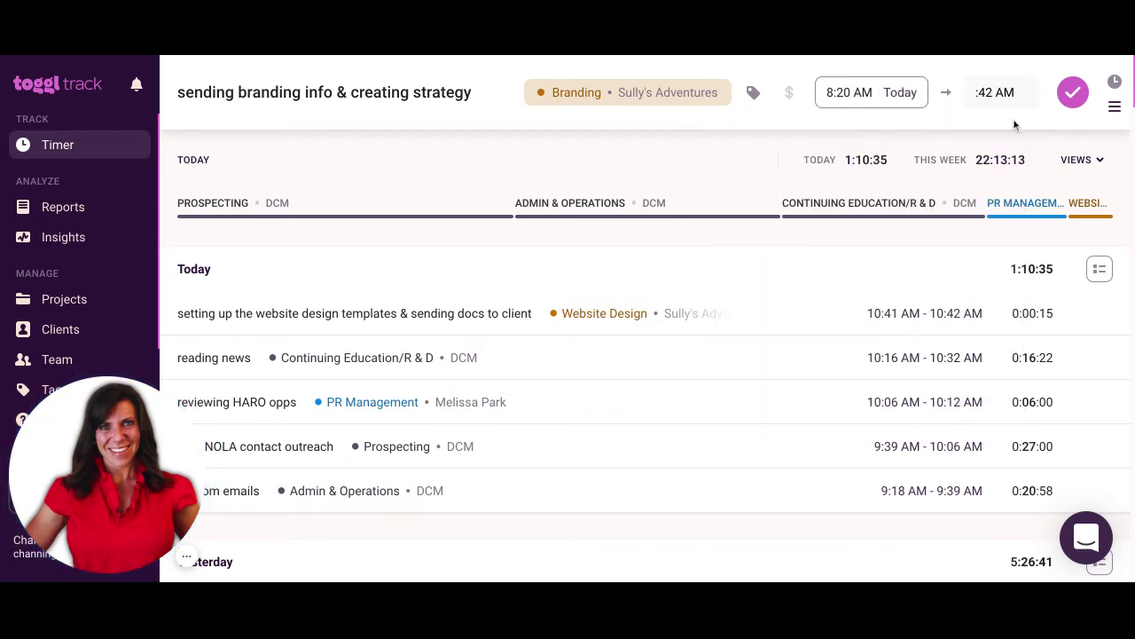
text(08)
key(Return)
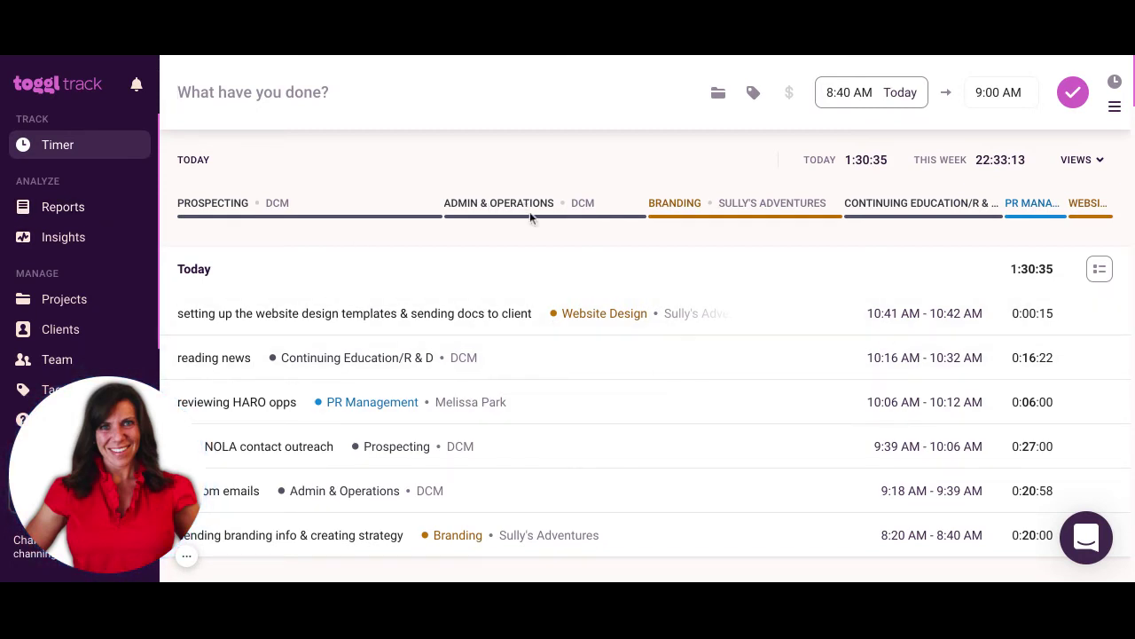
- Look through the time entries logged on the previous days, back to Tue, 4 Jan
scroll(633, 462, down, 3)
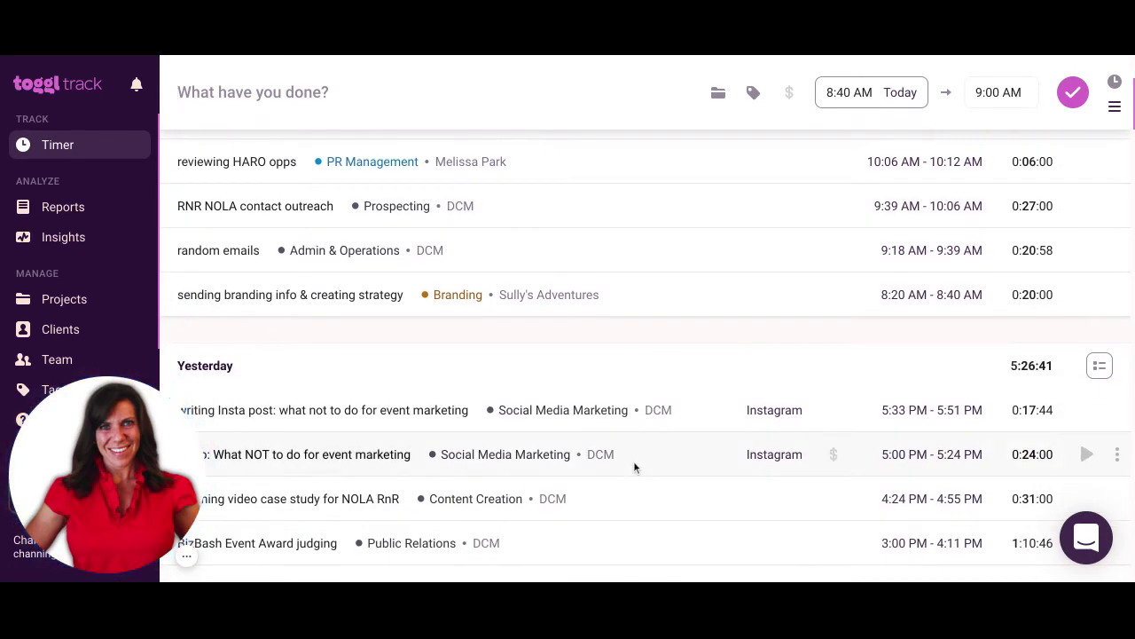
scroll(633, 467, down, 5)
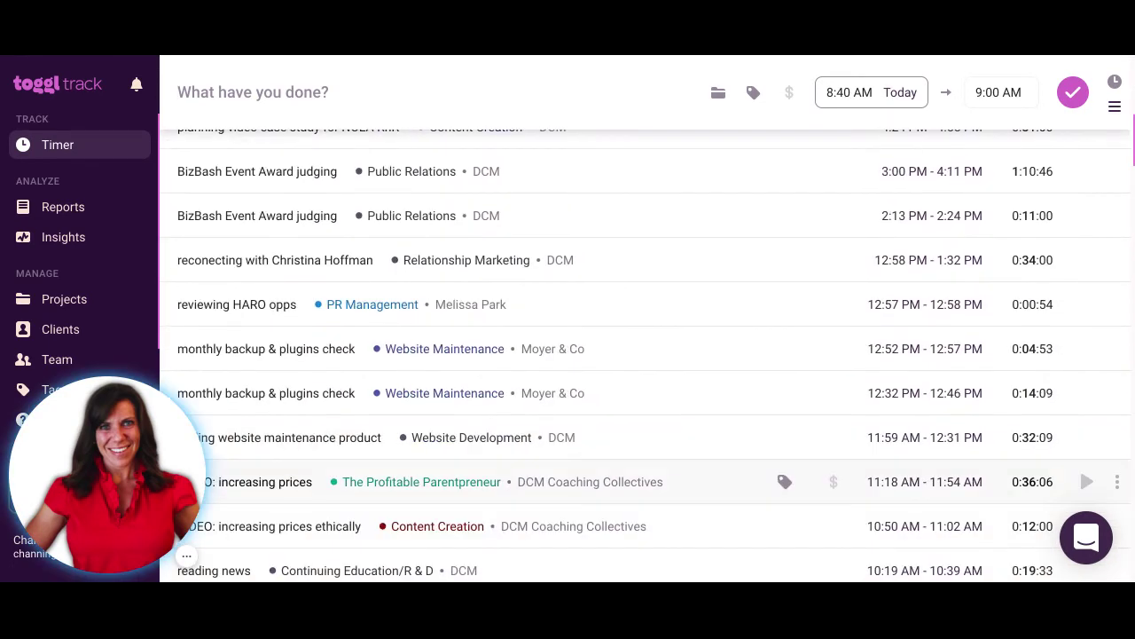
scroll(633, 467, down, 2)
scroll(633, 457, down, 4)
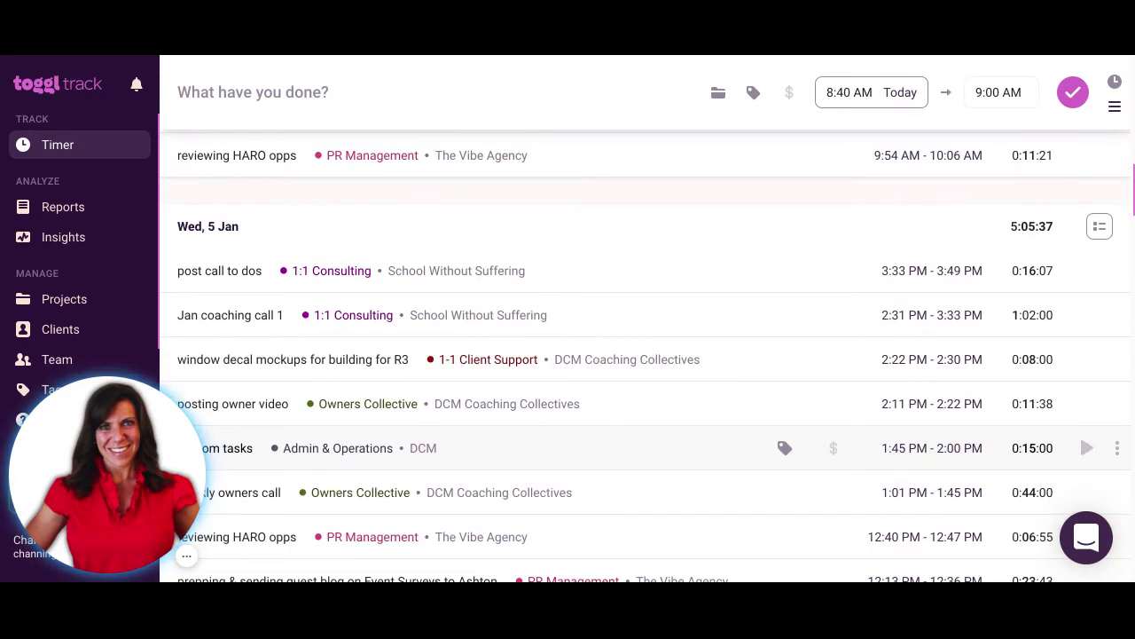
scroll(634, 457, down, 3)
scroll(1082, 443, down, 3)
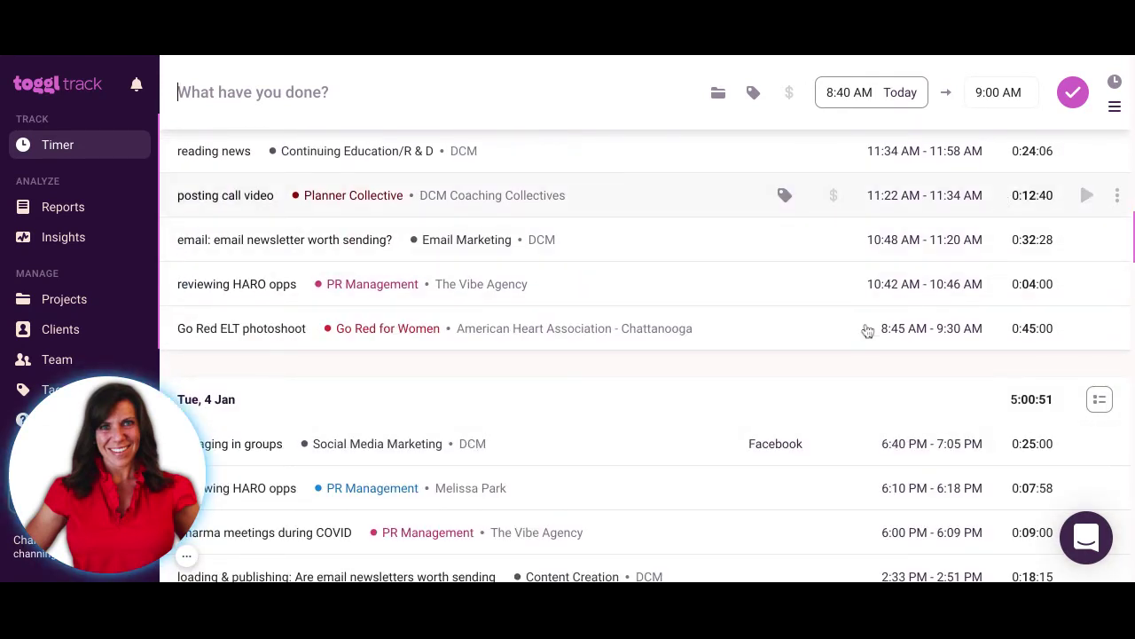
scroll(816, 356, down, 3)
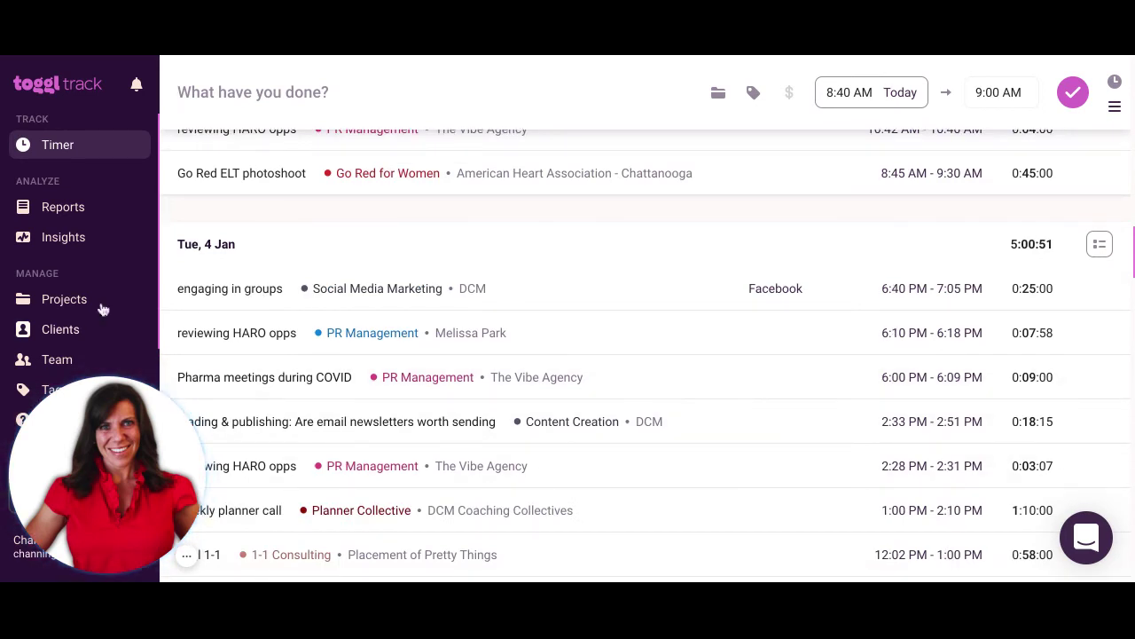
- Examine this week's summary report, including the hours per day and the breakdown of clocked hours by client
click(54, 210)
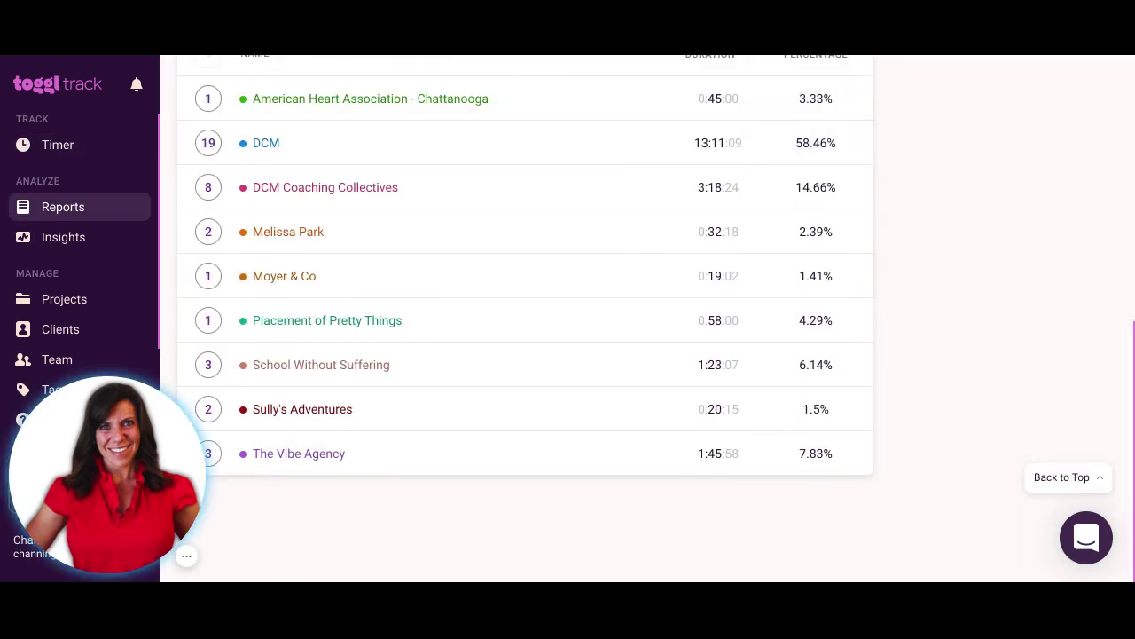
scroll(661, 354, up, 10)
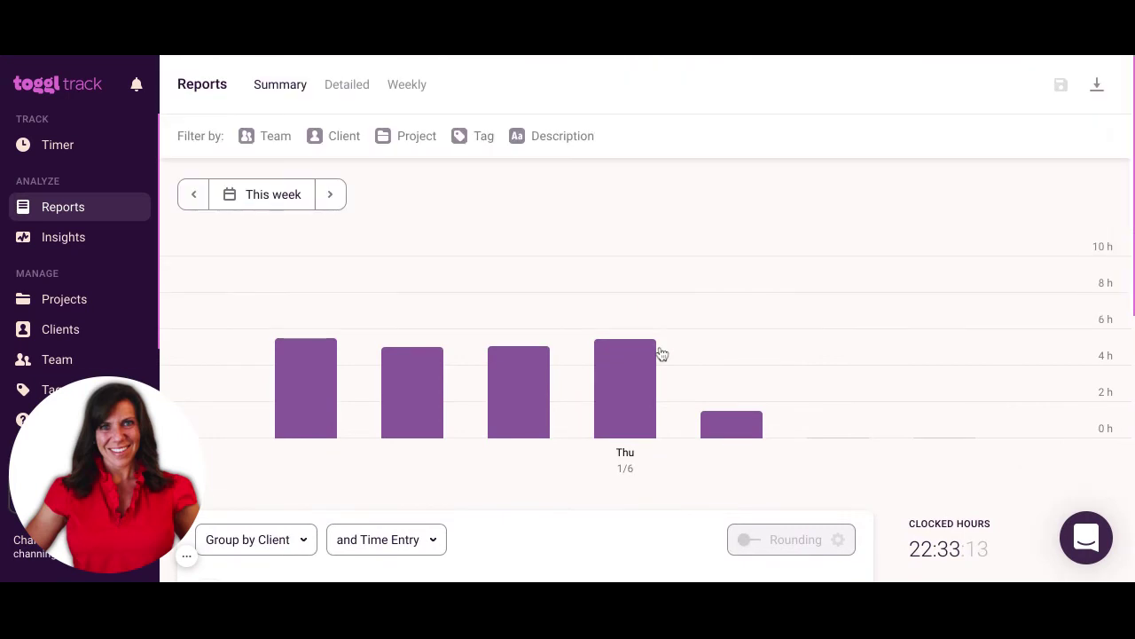
mouse_move(639, 355)
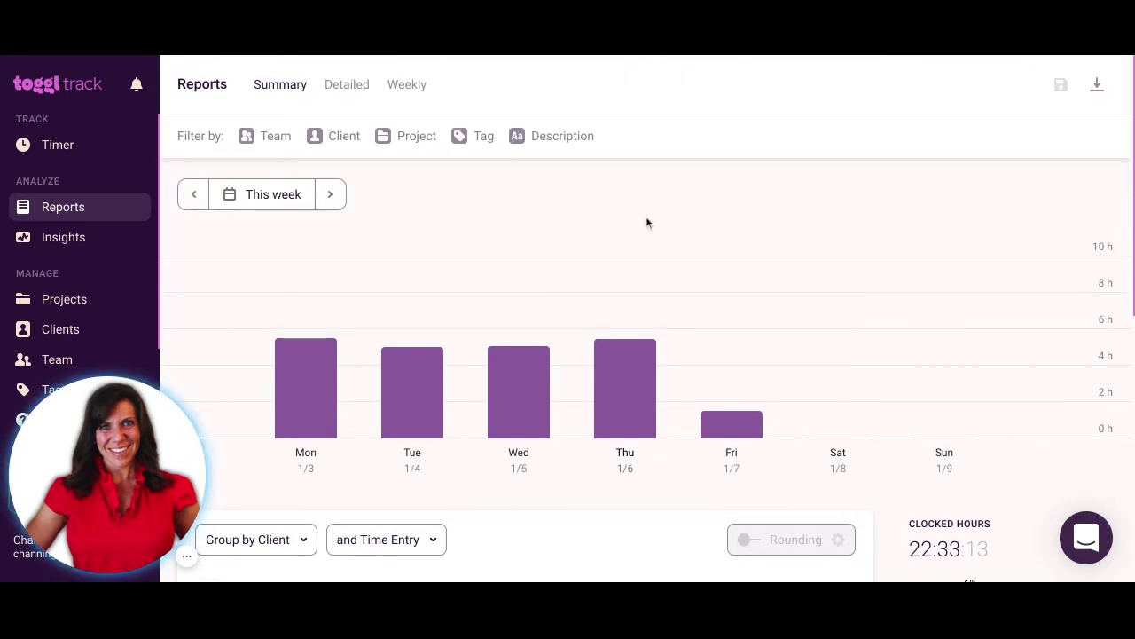
scroll(645, 194, down, 1)
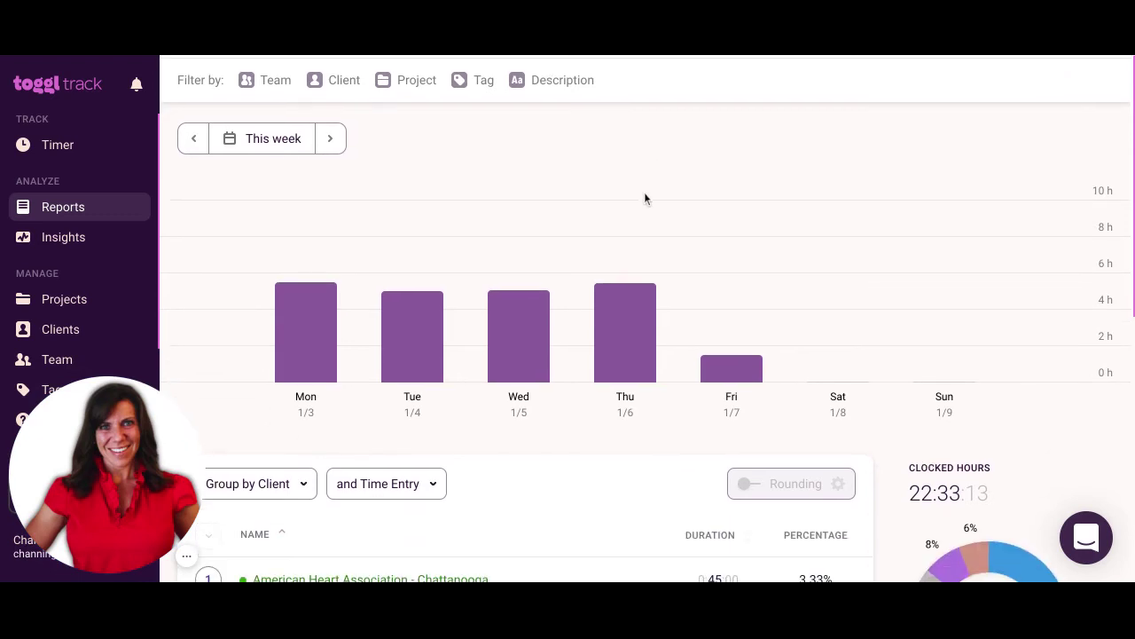
scroll(645, 196, up, 1)
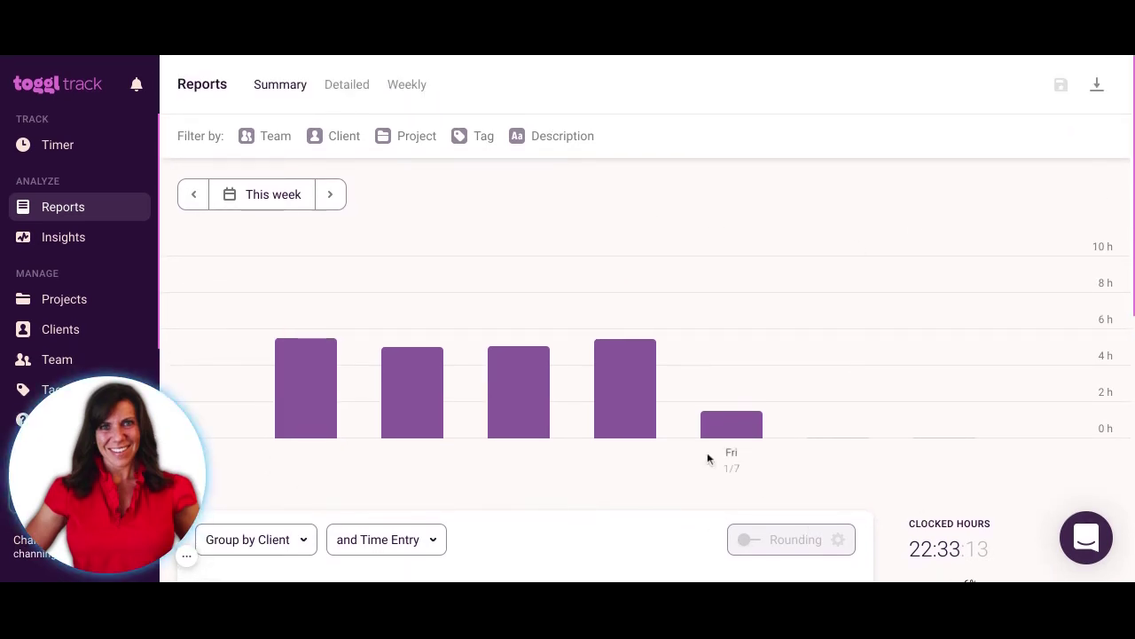
scroll(910, 470, down, 4)
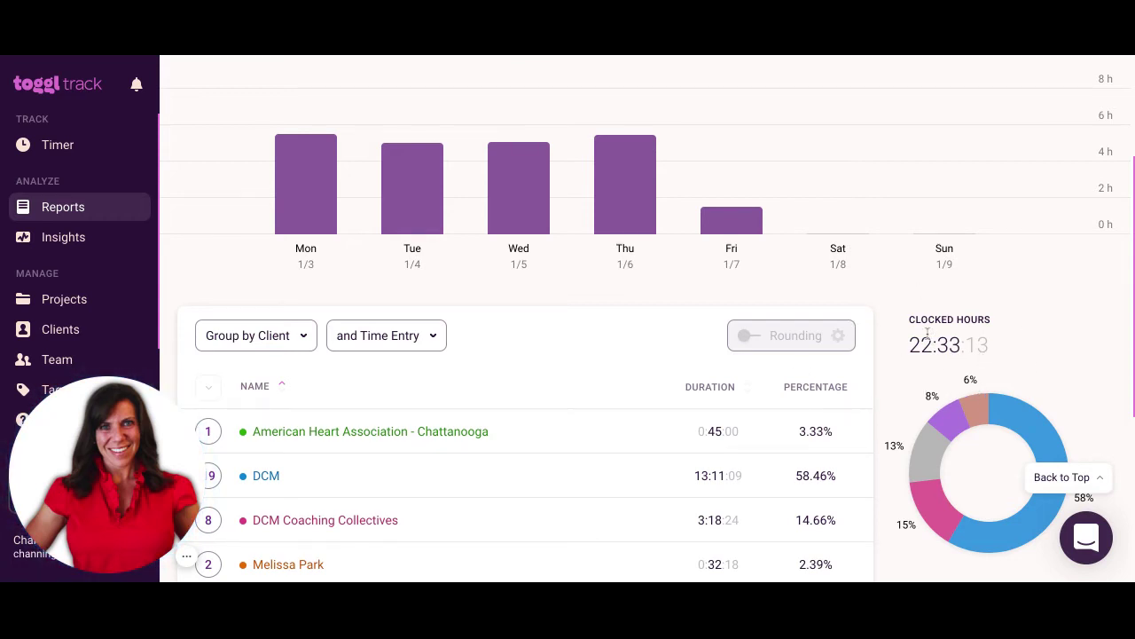
scroll(927, 332, up, 3)
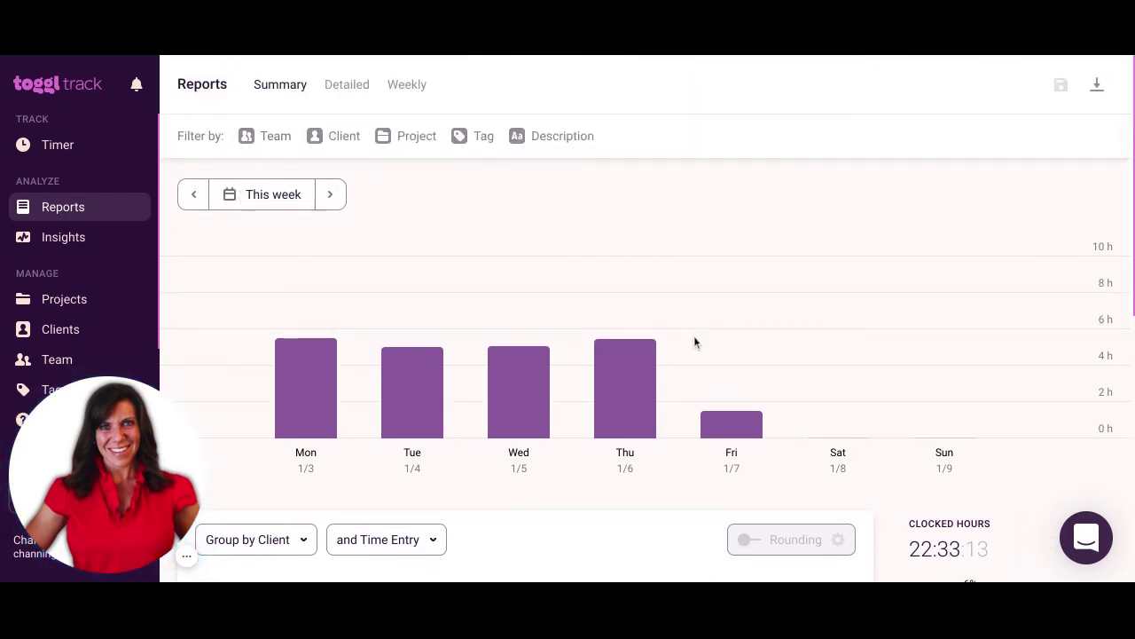
scroll(695, 342, down, 4)
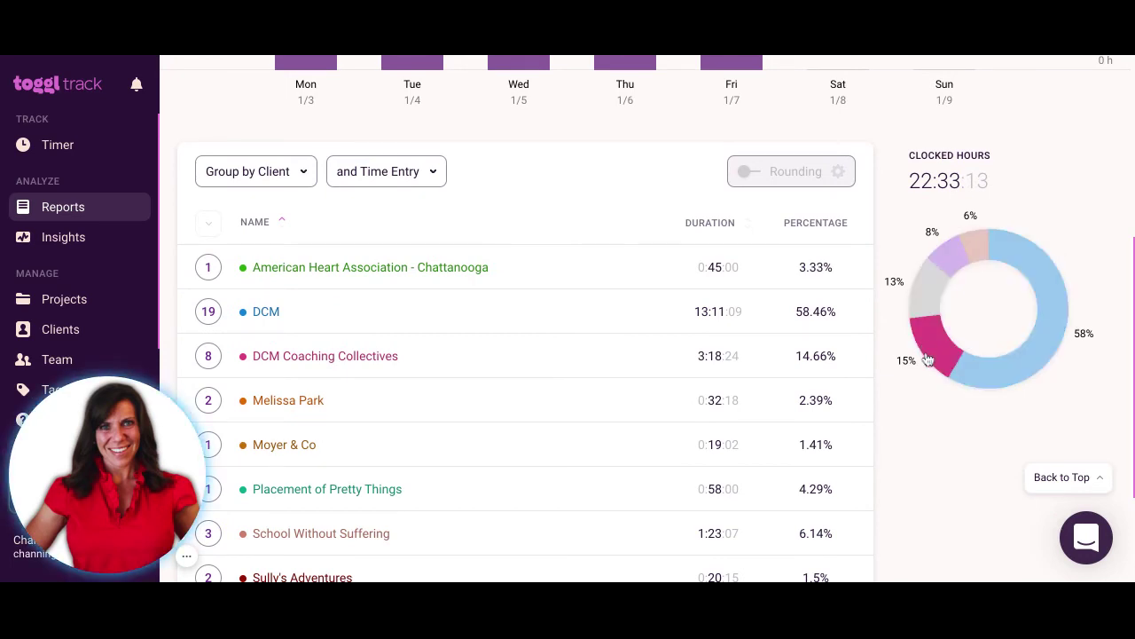
- Examine how this week's clocked hours are split among the clients, comparing the donut chart segments, daily bars and client durations
mouse_move(930, 364)
mouse_move(927, 293)
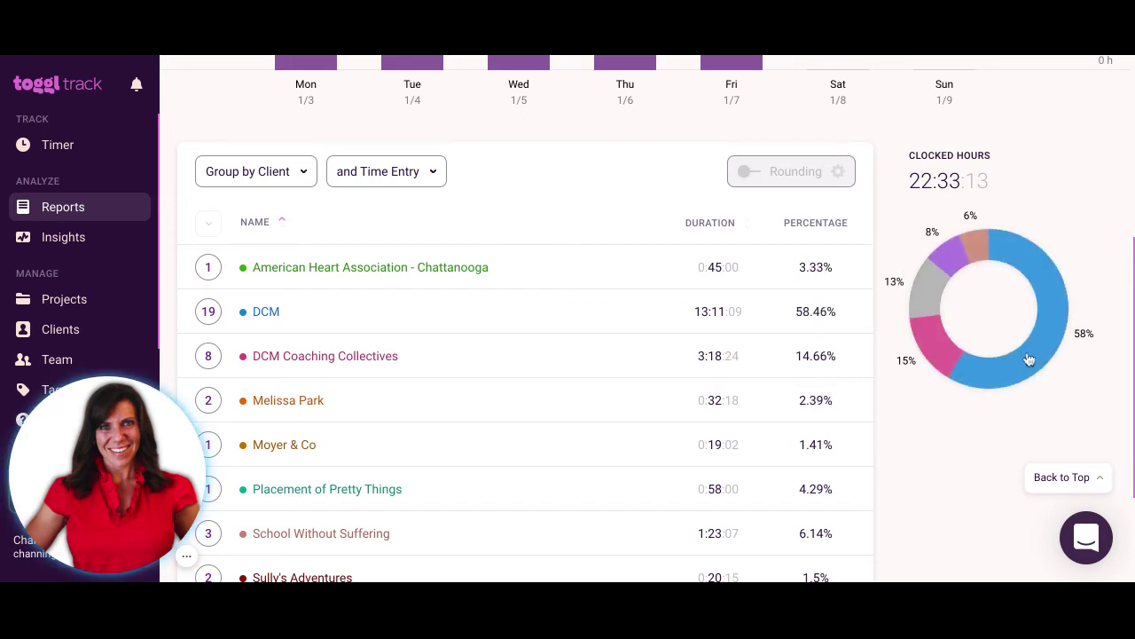
mouse_move(1029, 362)
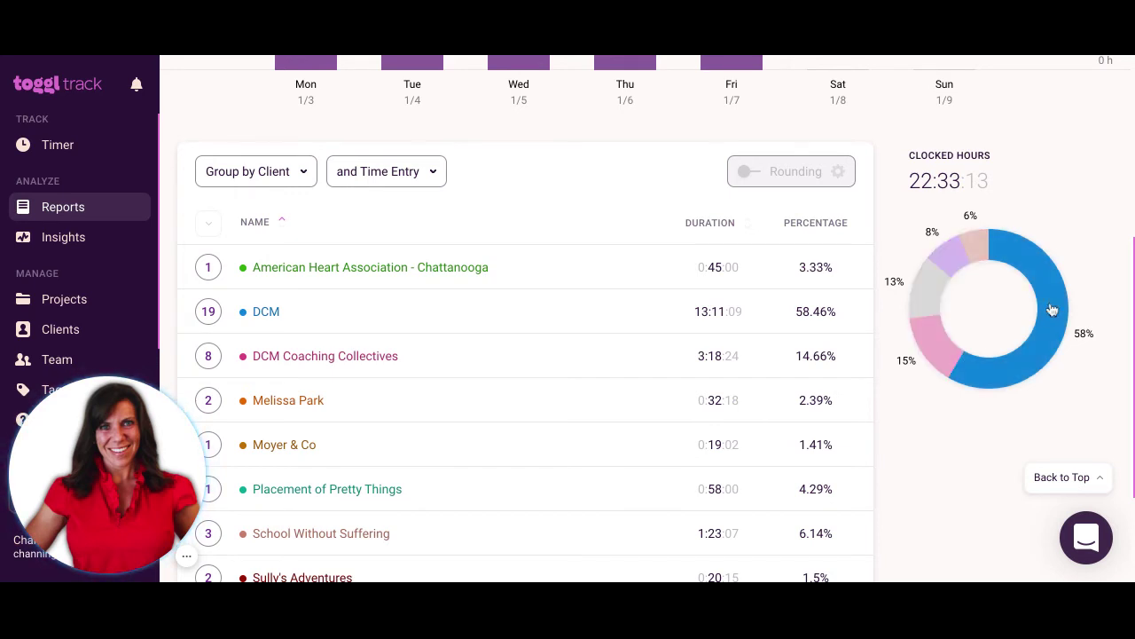
mouse_move(1052, 309)
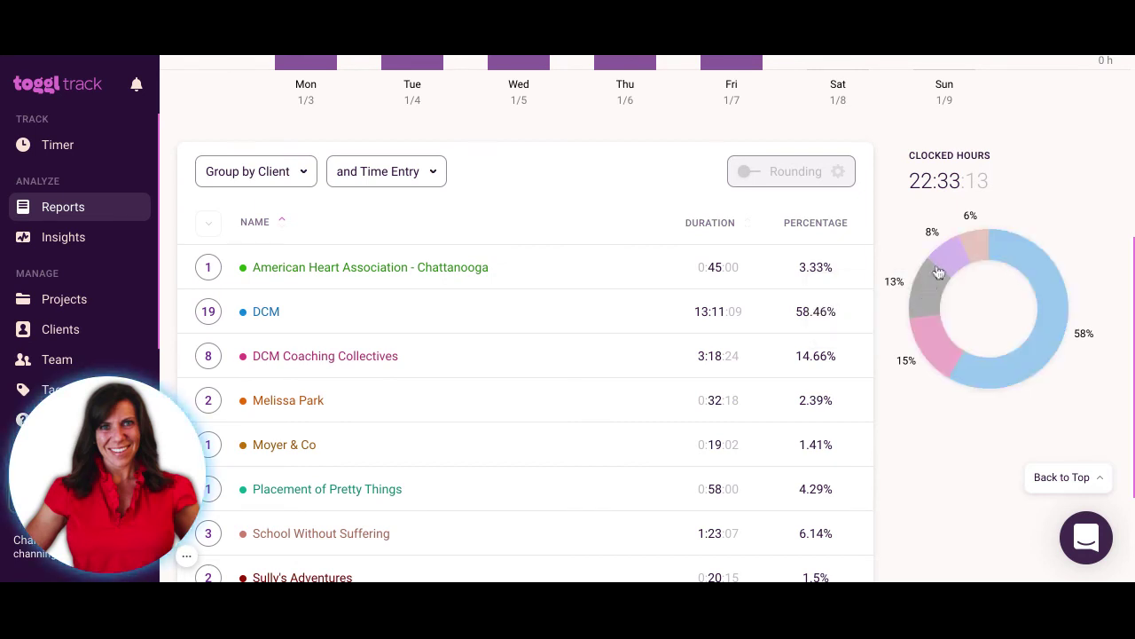
mouse_move(956, 251)
mouse_move(1042, 262)
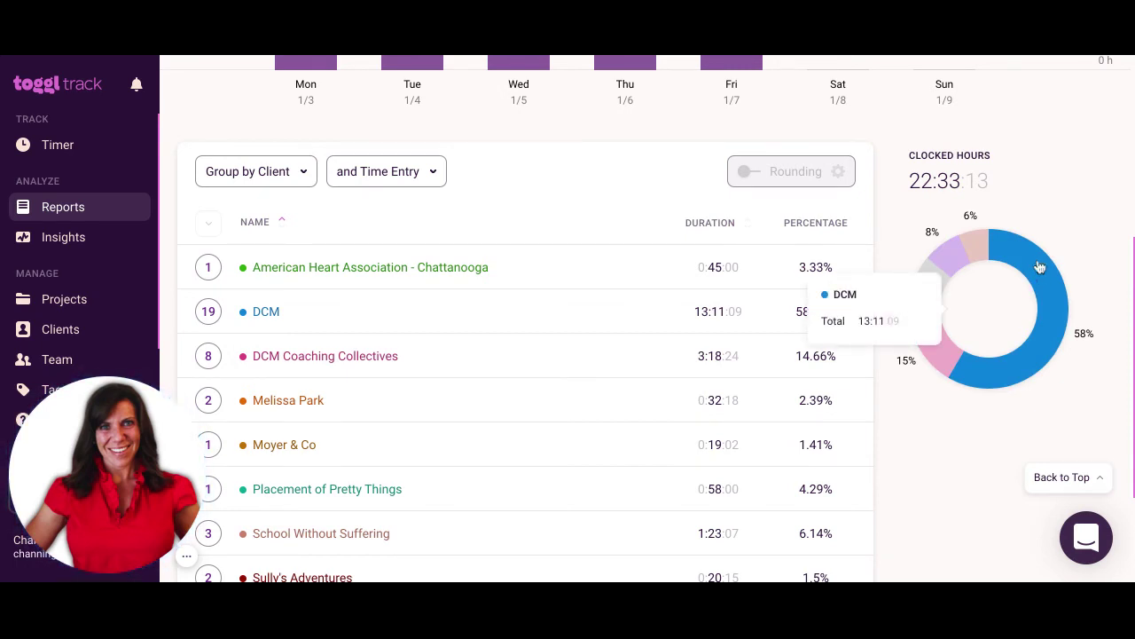
scroll(539, 219, up, 3)
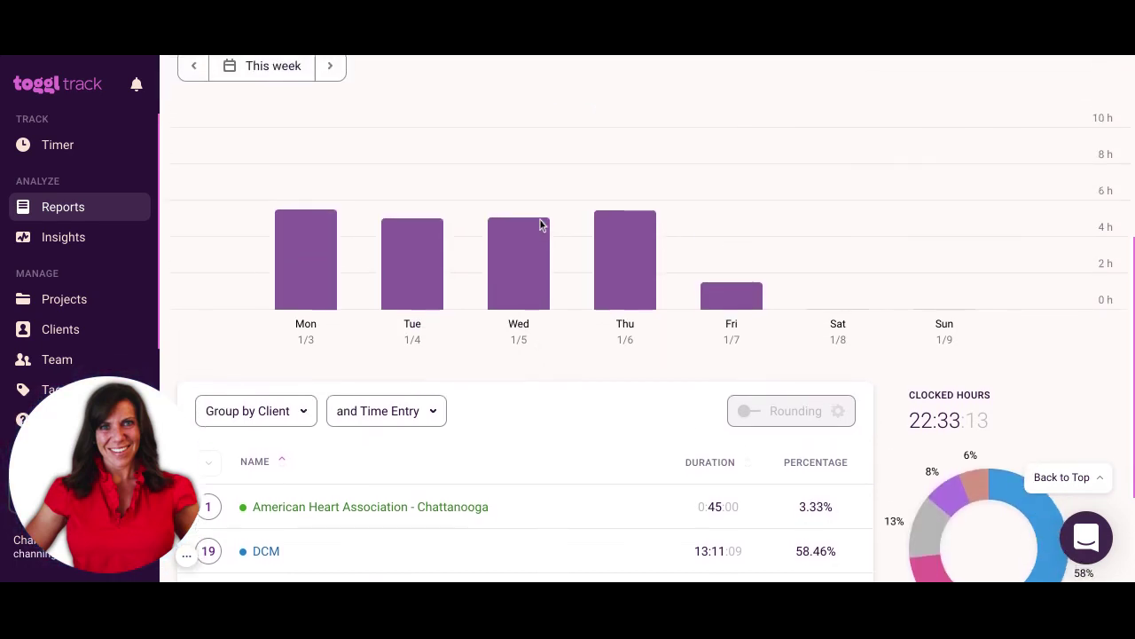
scroll(539, 219, down, 3)
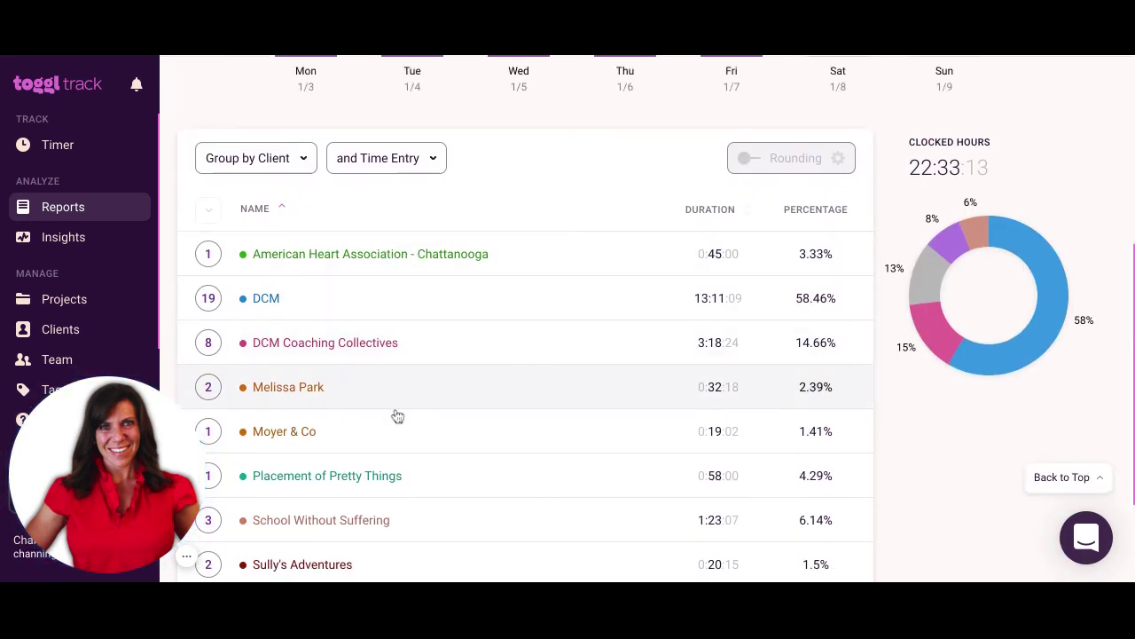
scroll(412, 492, down, 1)
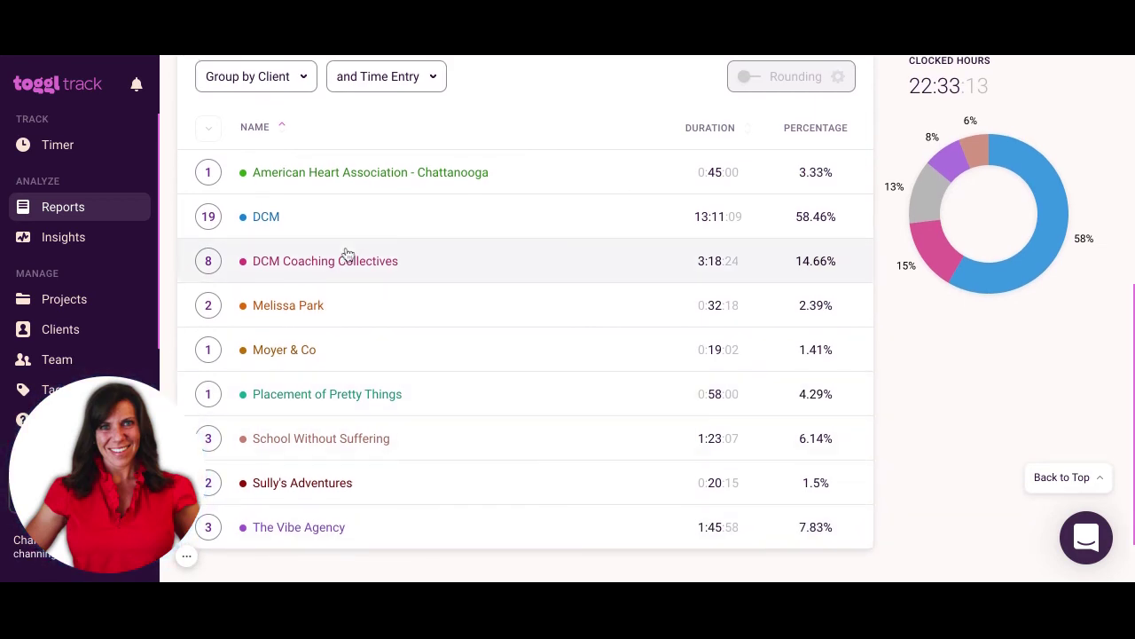
- Group this week's summary report by project and review the time spent on each project
scroll(347, 255, up, 3)
click(271, 276)
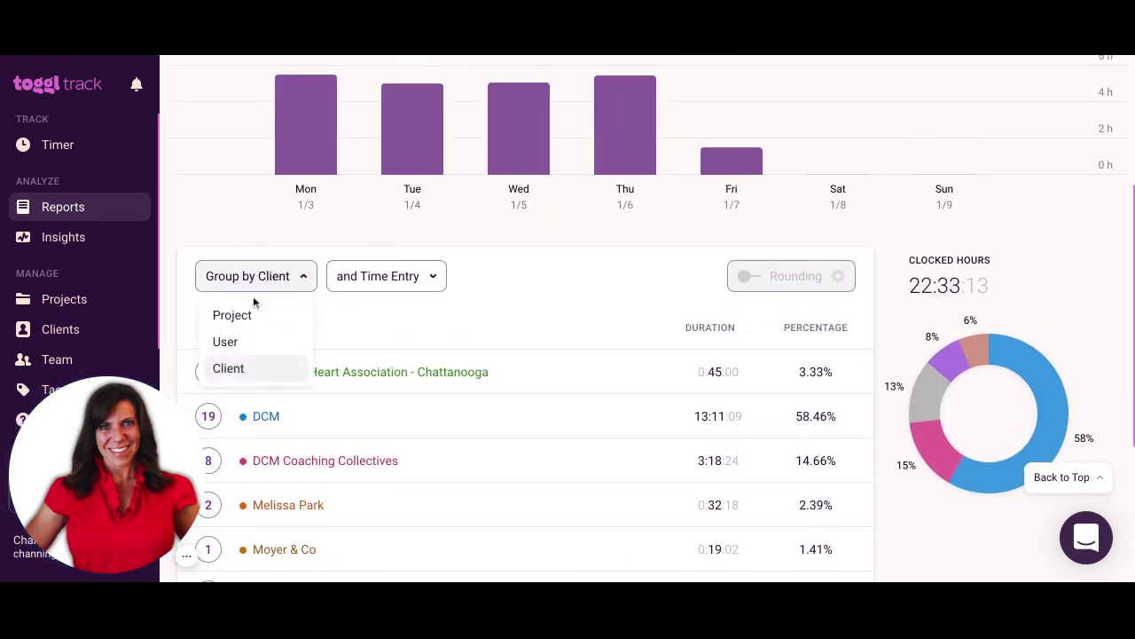
click(241, 317)
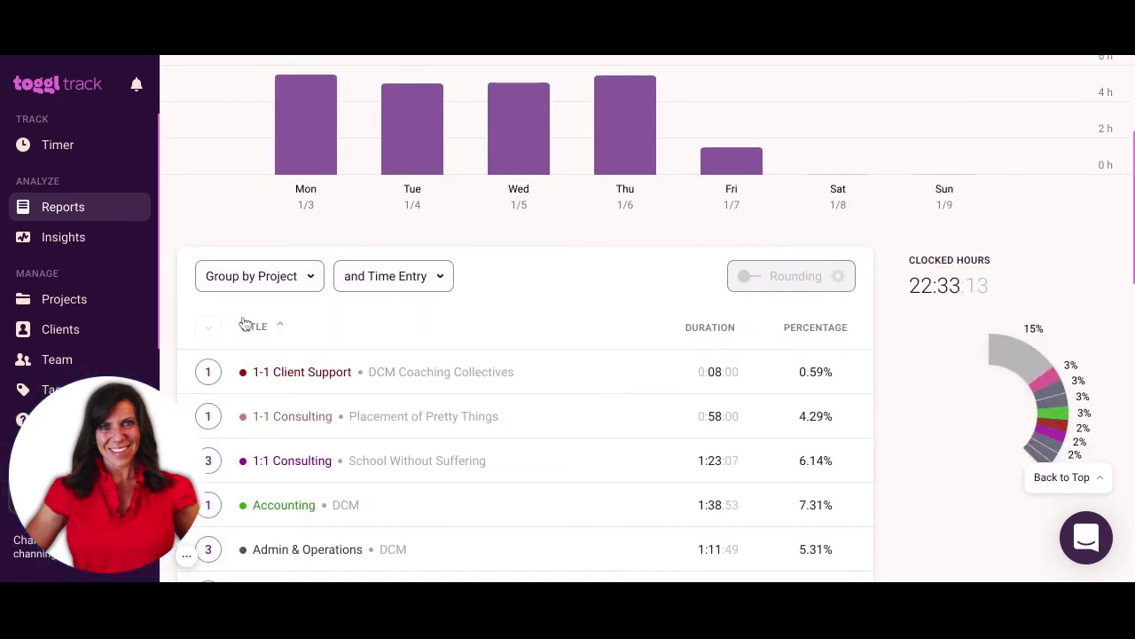
scroll(539, 448, down, 2)
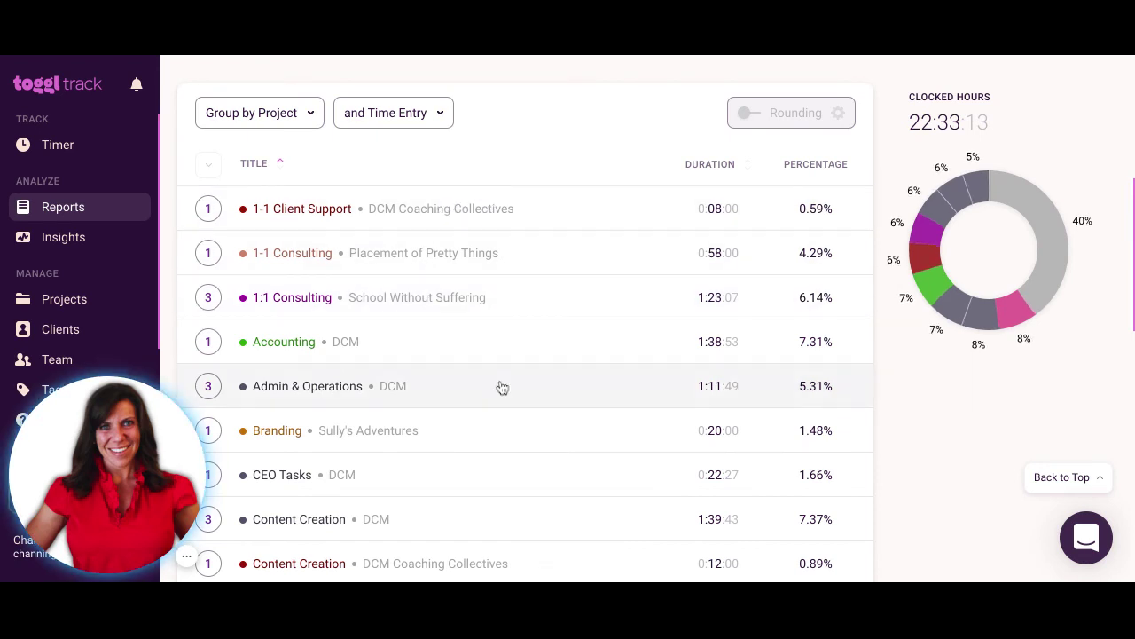
scroll(500, 388, down, 2)
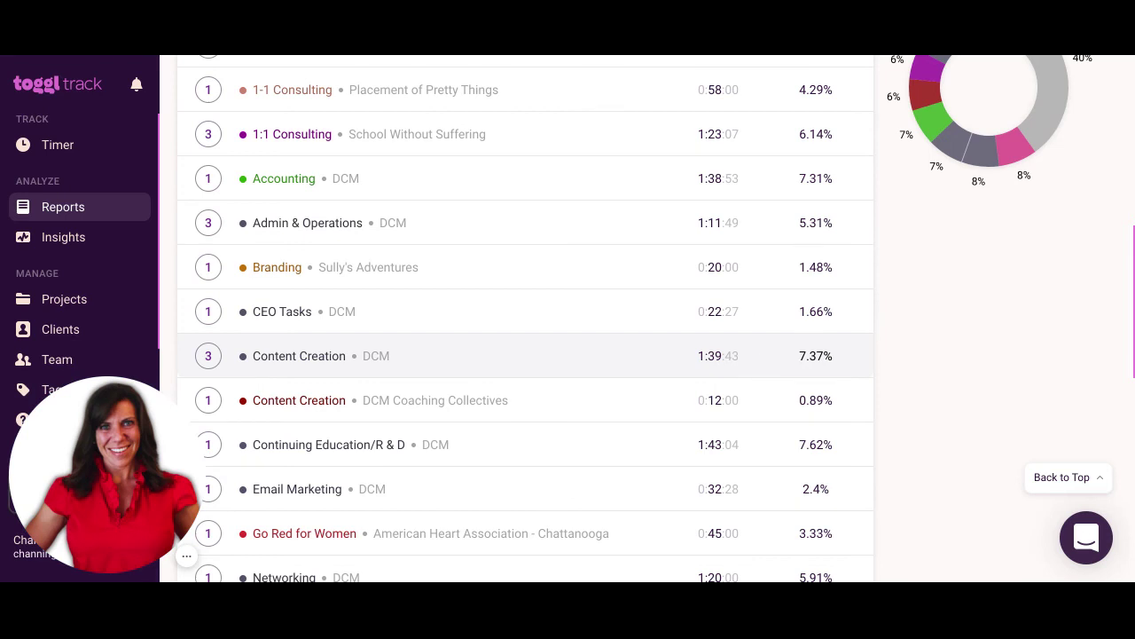
- Set the summary report's date range to the last 90 days and examine the project durations and the week 44 total
scroll(398, 236, up, 5)
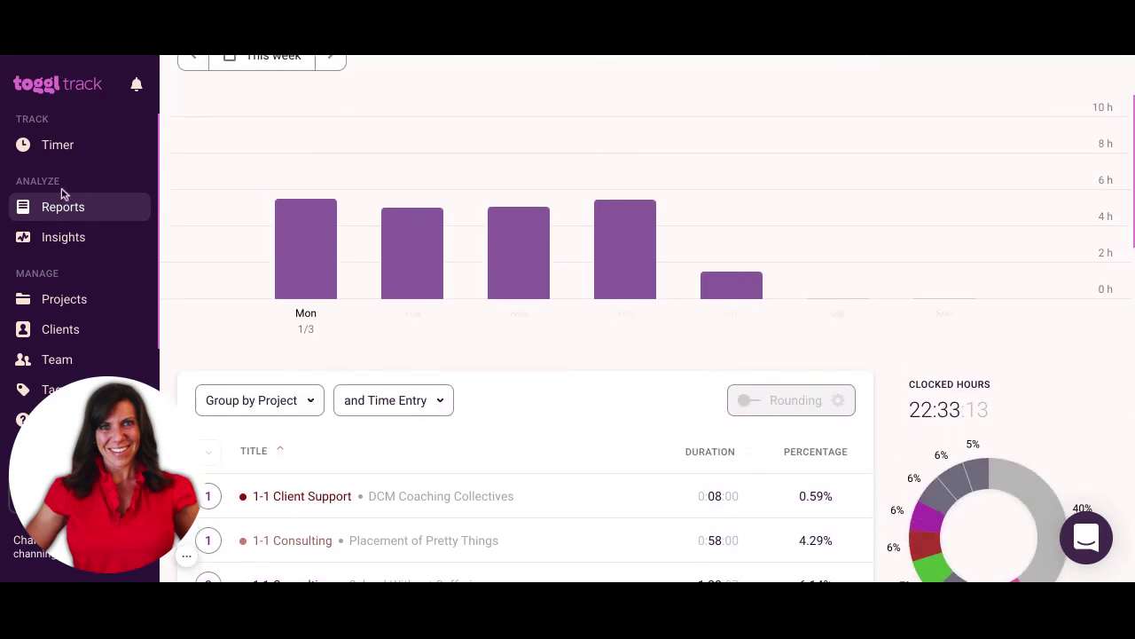
scroll(228, 160, up, 1)
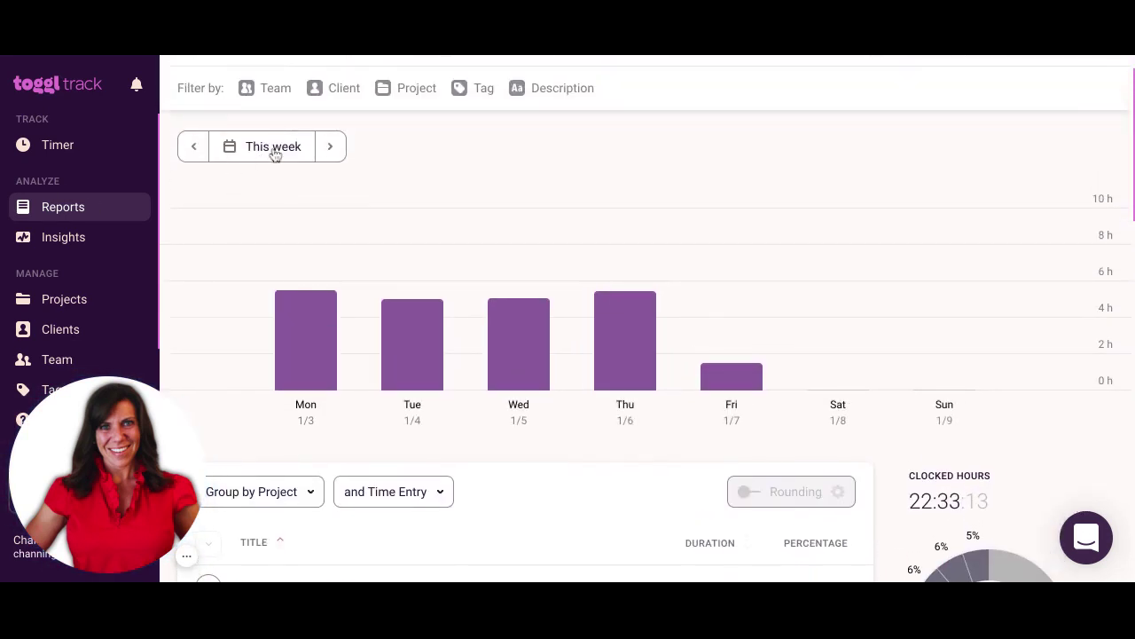
click(275, 148)
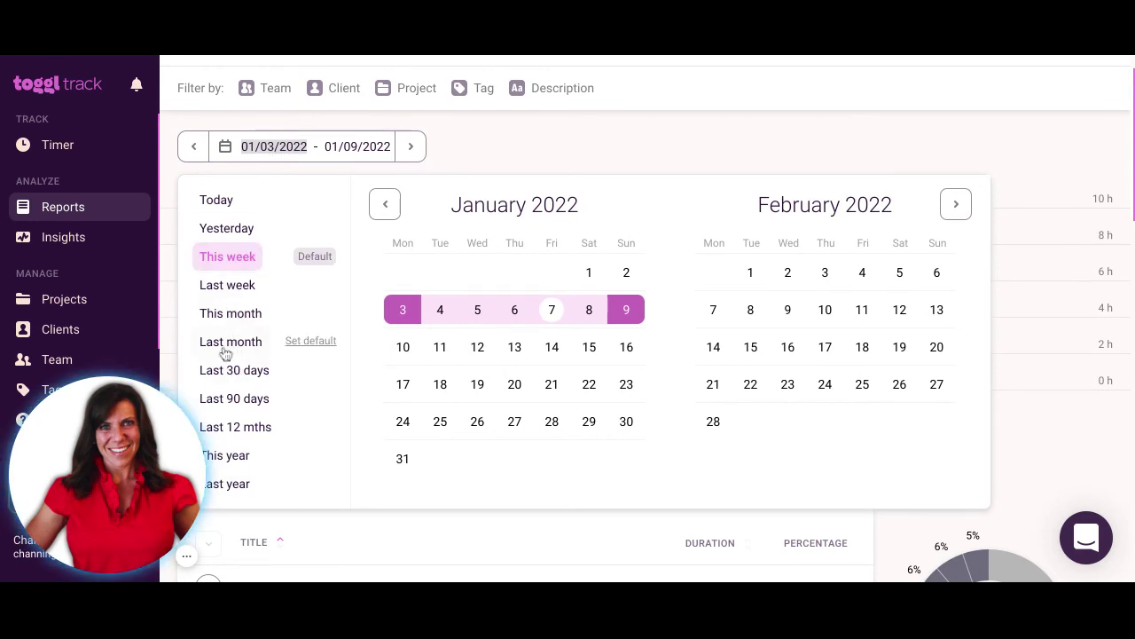
click(227, 399)
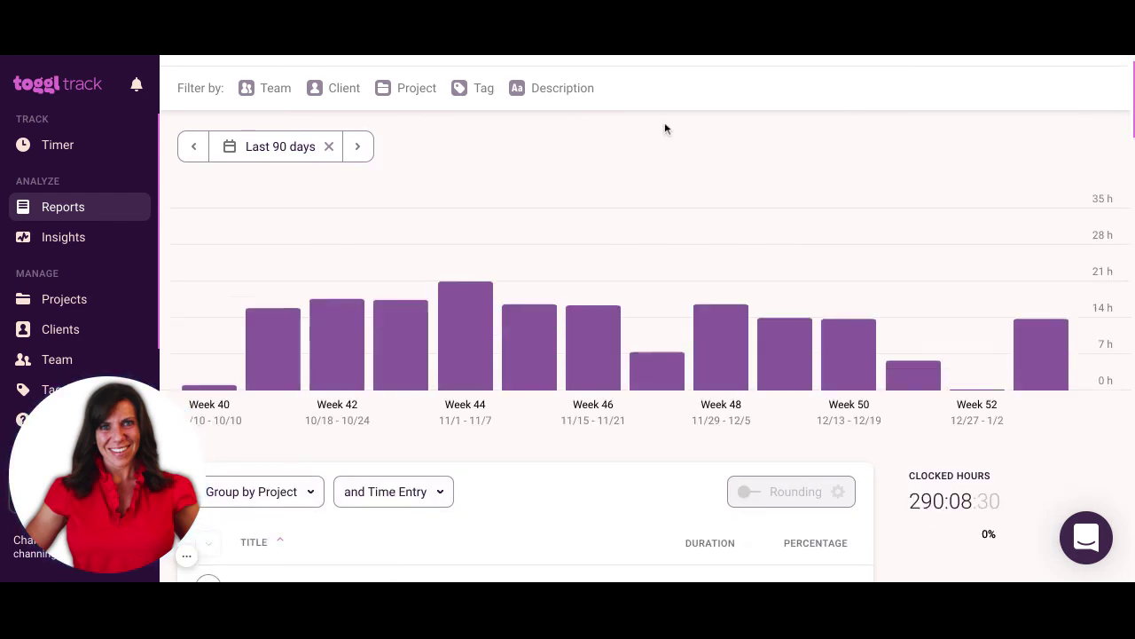
scroll(665, 121, down, 2)
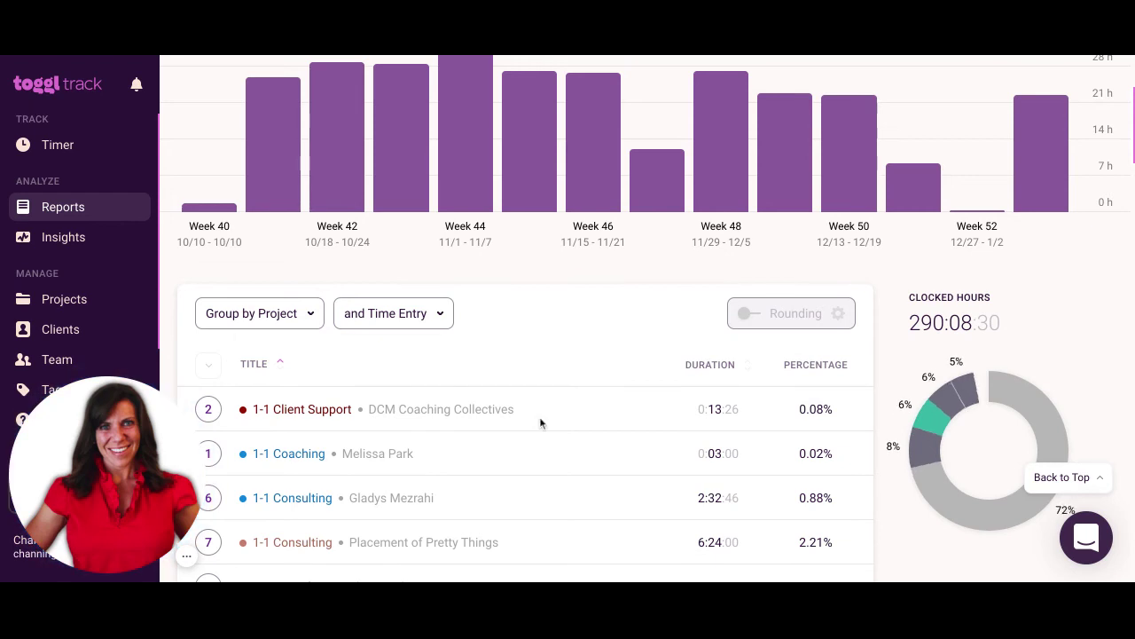
scroll(545, 424, down, 2)
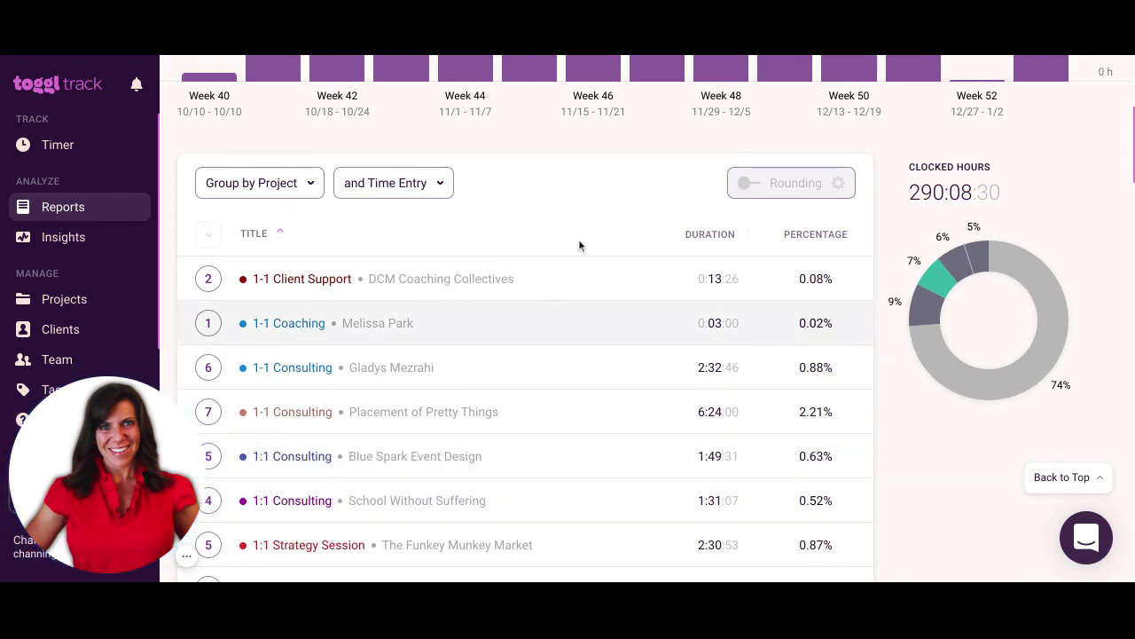
scroll(699, 388, down, 1)
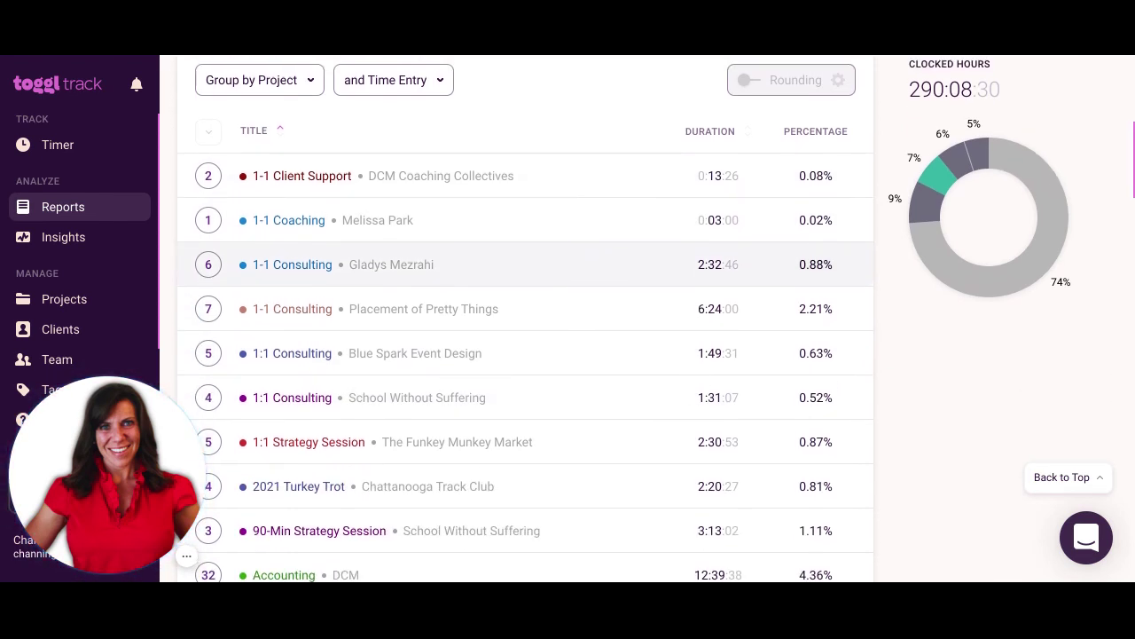
scroll(699, 264, up, 4)
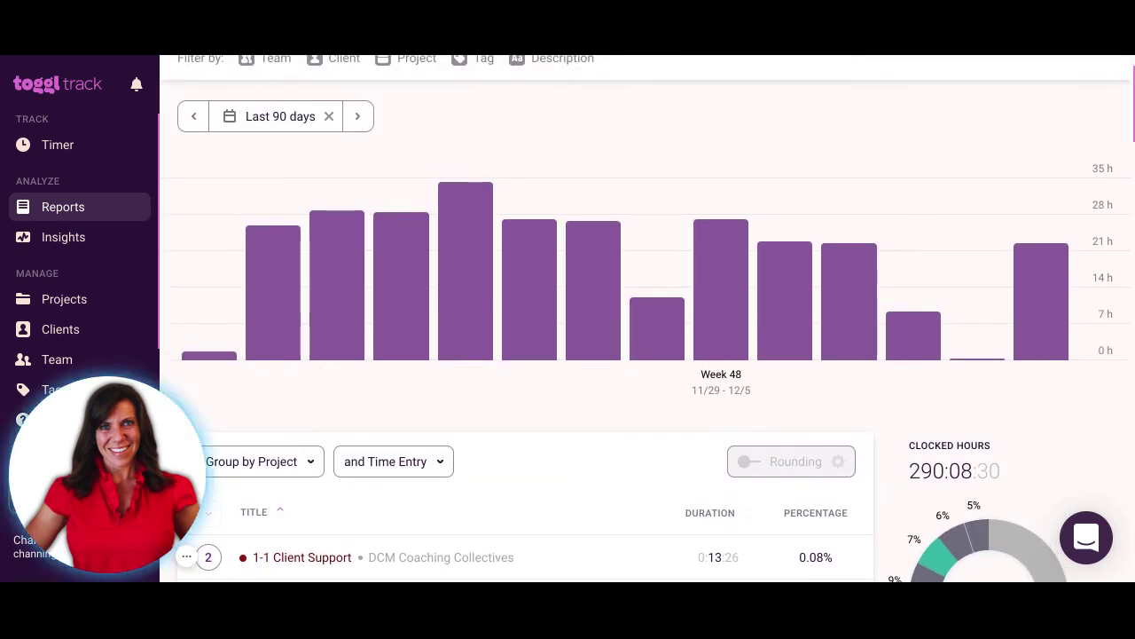
mouse_move(444, 319)
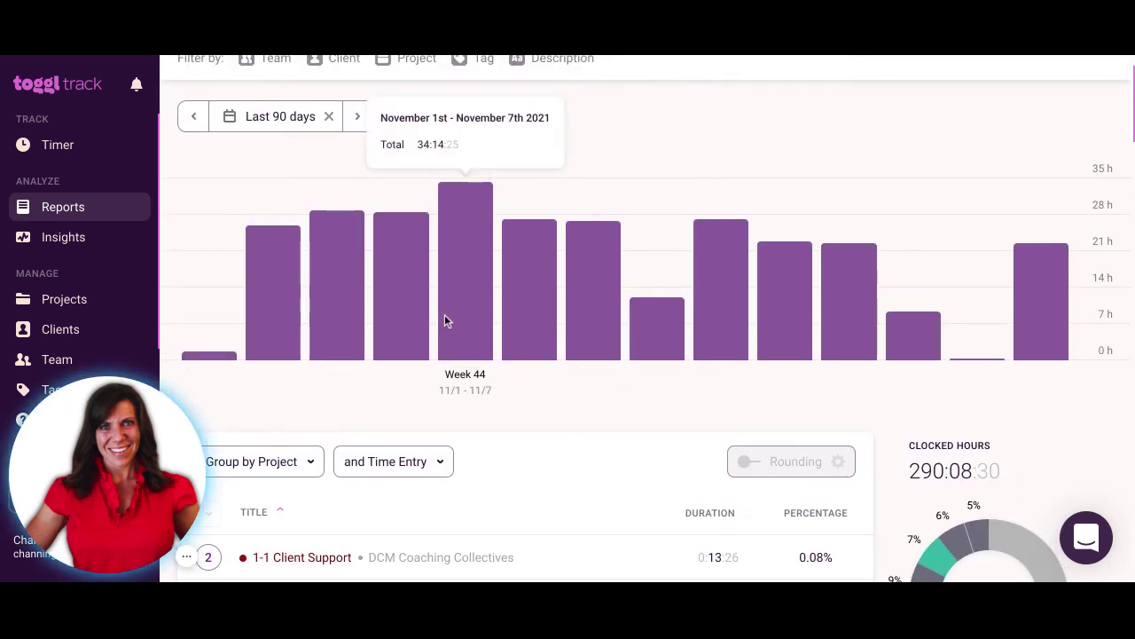
- Group the 90-day report by client and look through each client's duration and percentage
scroll(447, 321, down, 1)
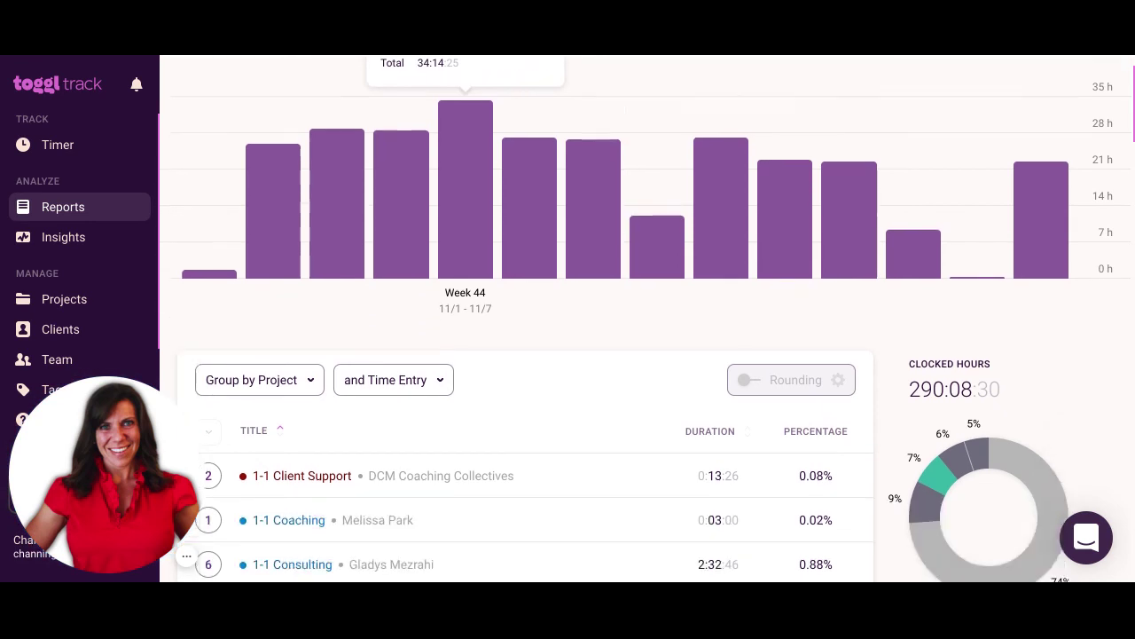
scroll(447, 321, down, 1)
click(255, 293)
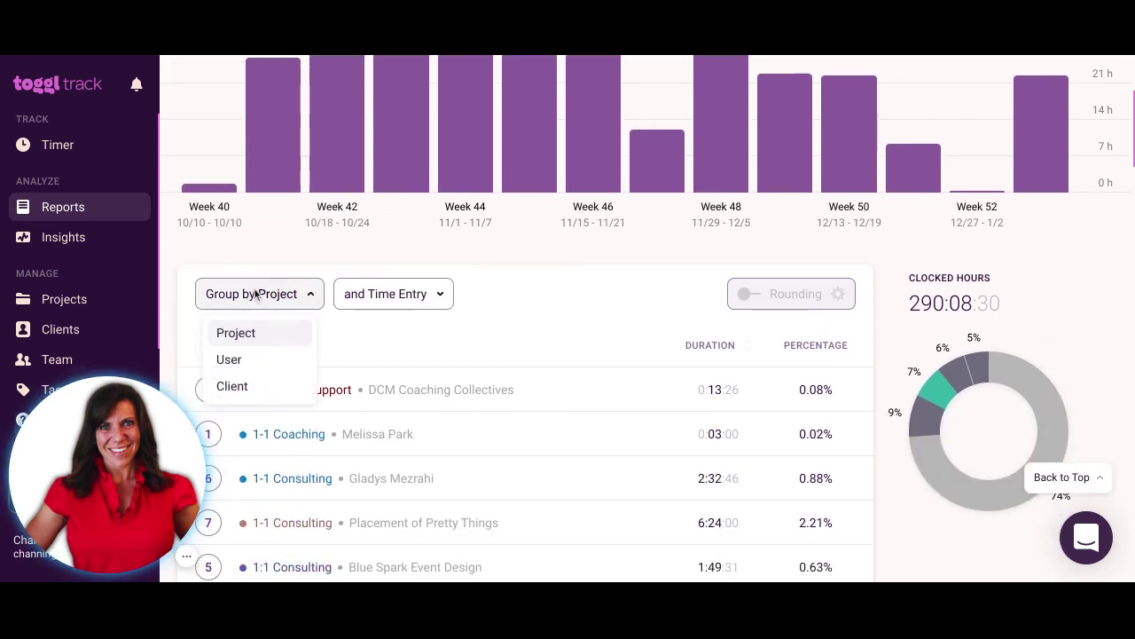
click(232, 386)
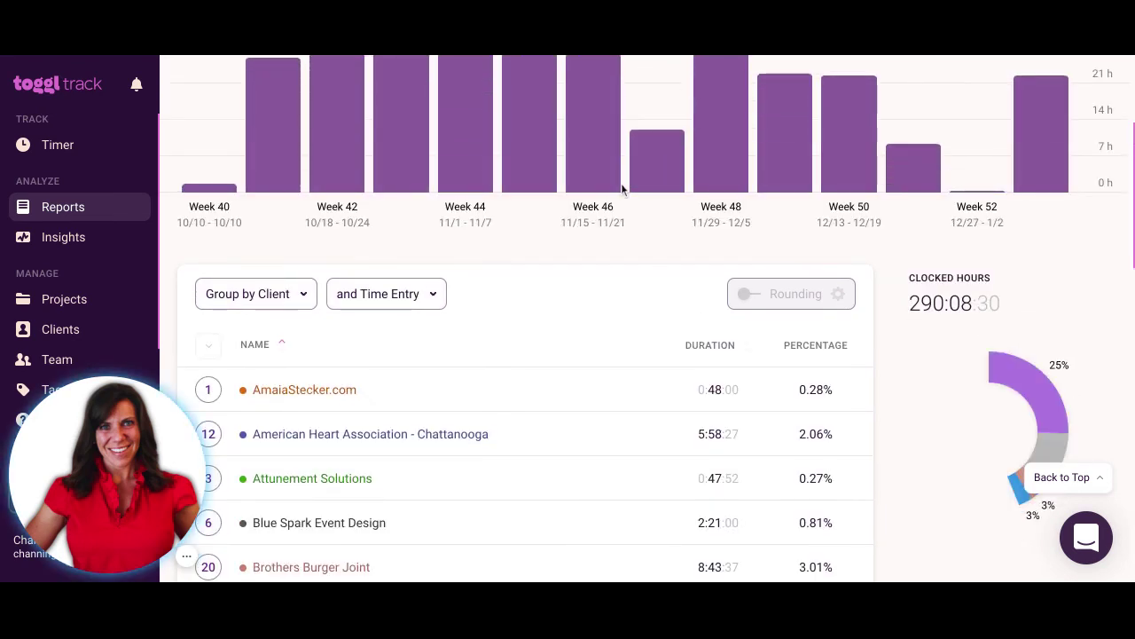
scroll(920, 573, down, 2)
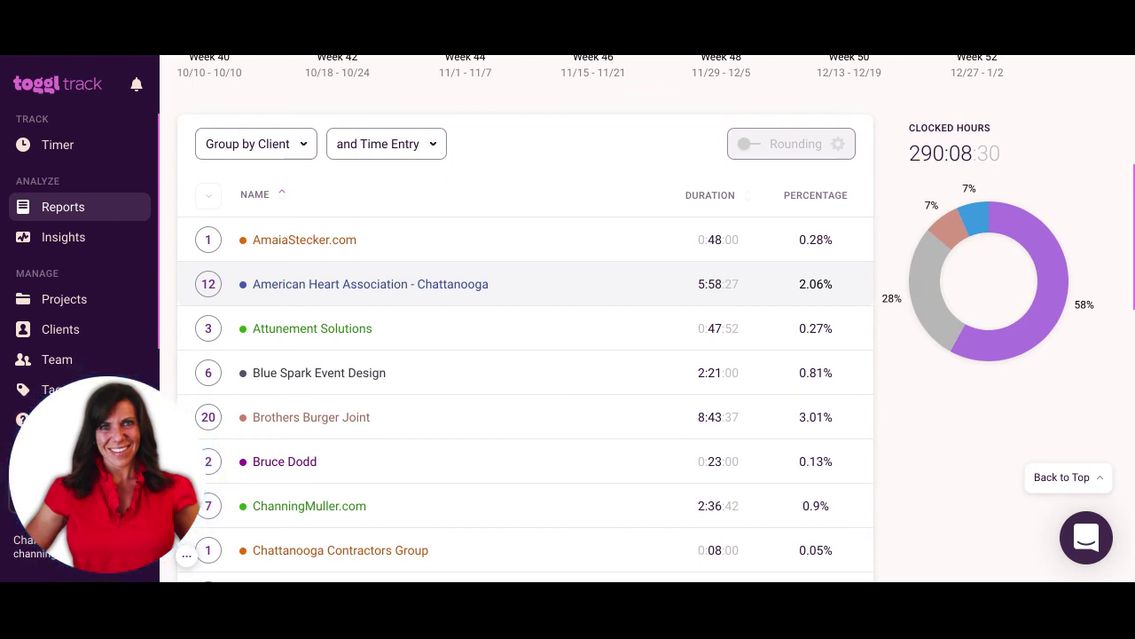
scroll(830, 496, down, 2)
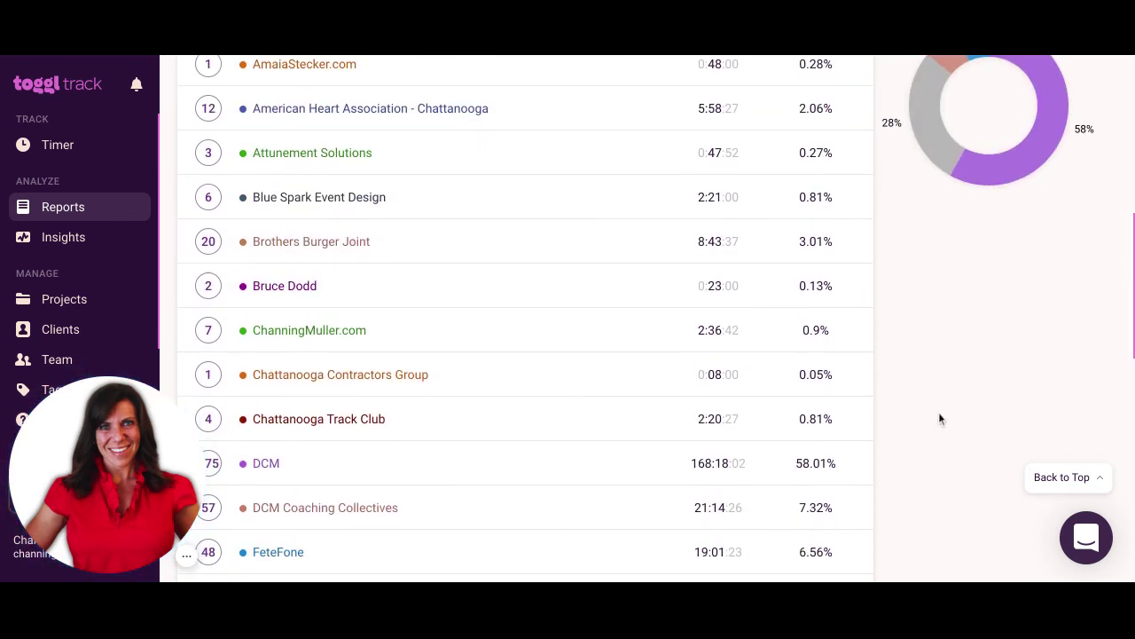
scroll(939, 418, down, 4)
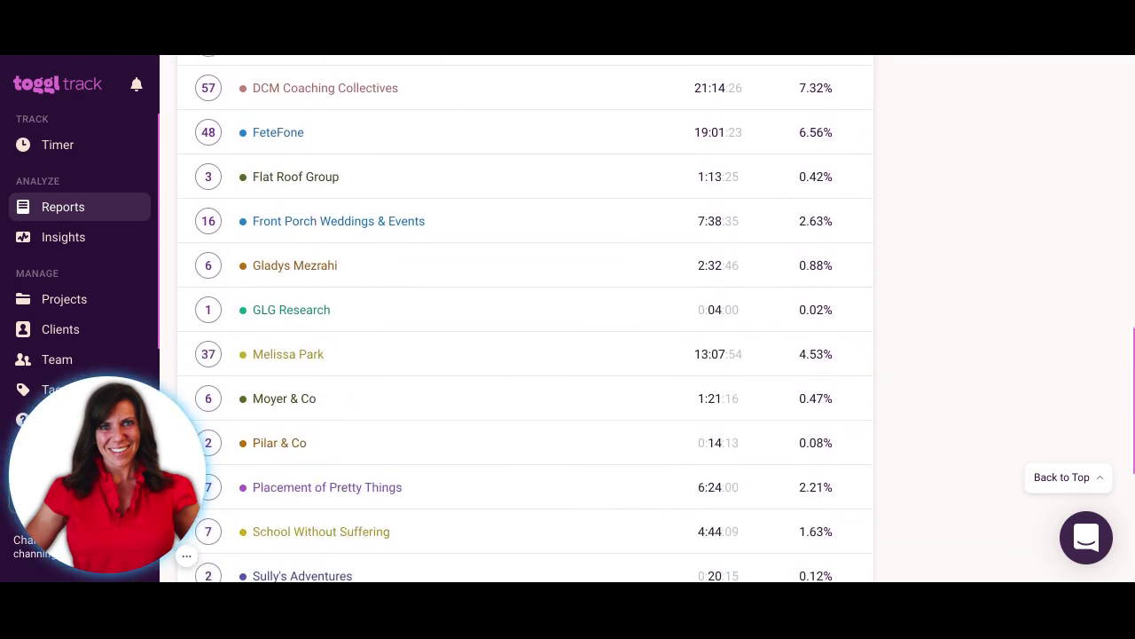
- Switch the 90-day report's grouping back to project and look through the hours logged on each project
scroll(525, 322, up, 1)
scroll(525, 319, up, 4)
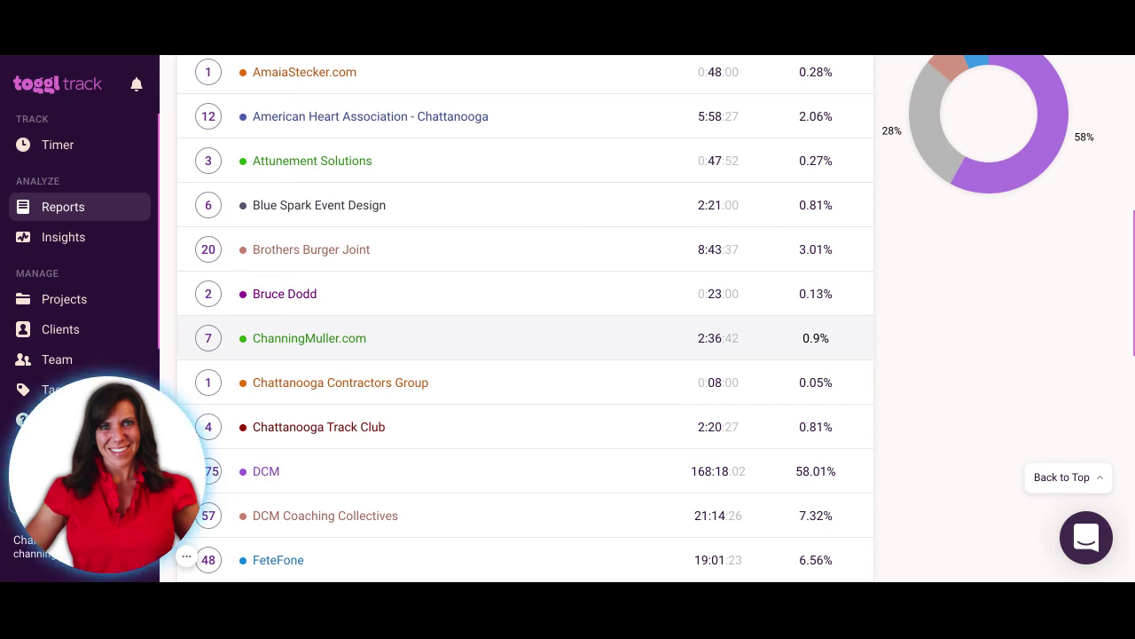
scroll(525, 320, up, 1)
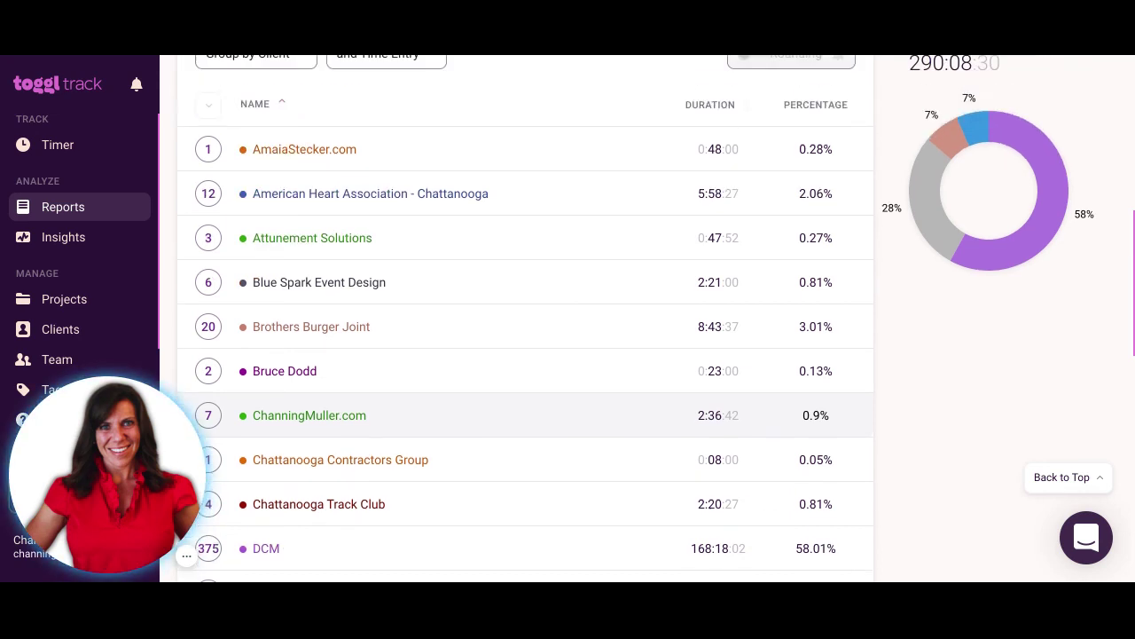
scroll(456, 339, up, 3)
click(271, 299)
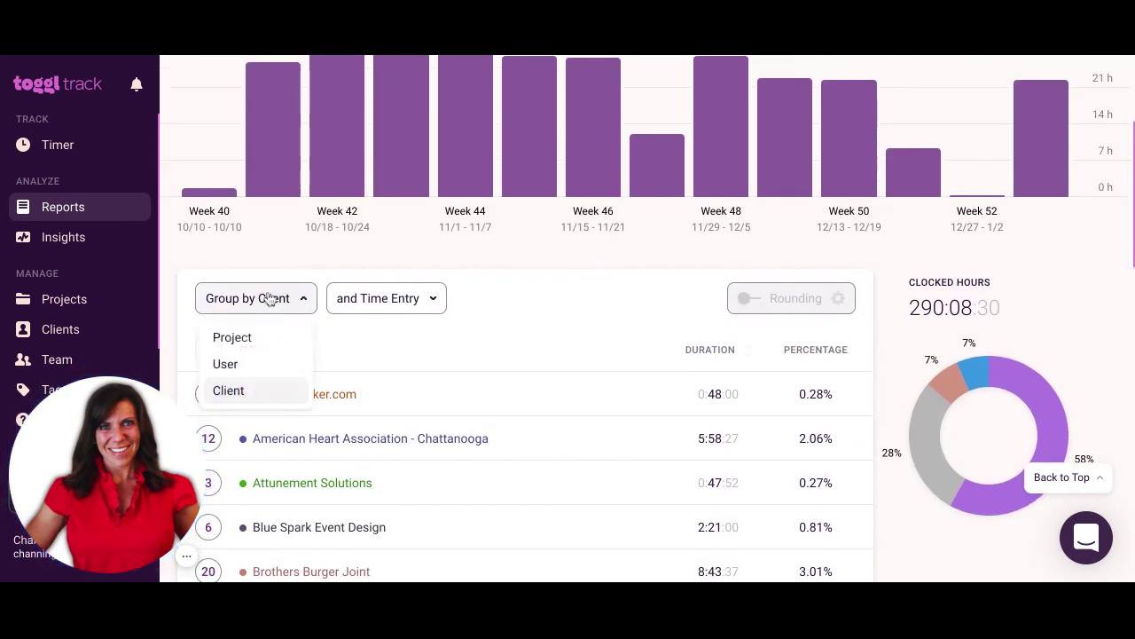
click(234, 339)
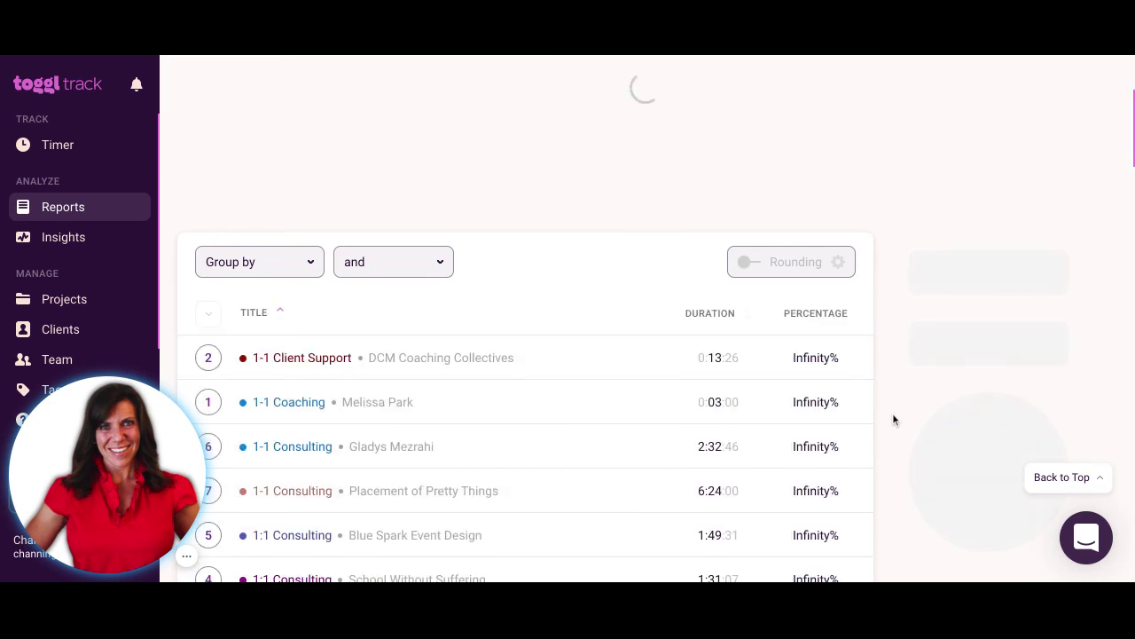
scroll(892, 412, down, 3)
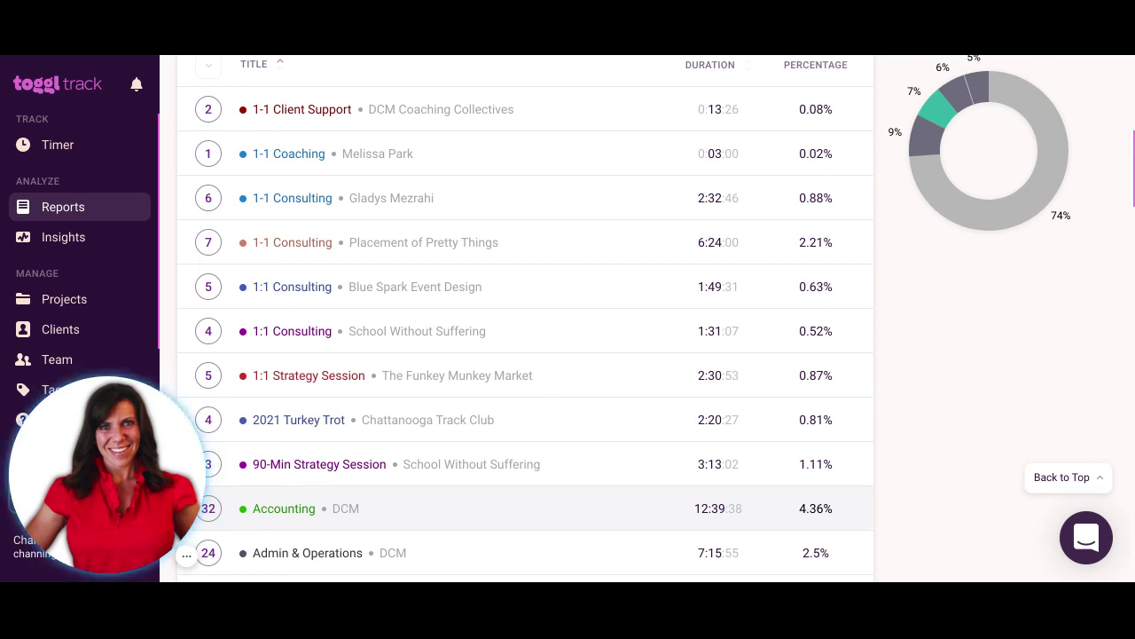
scroll(525, 319, down, 3)
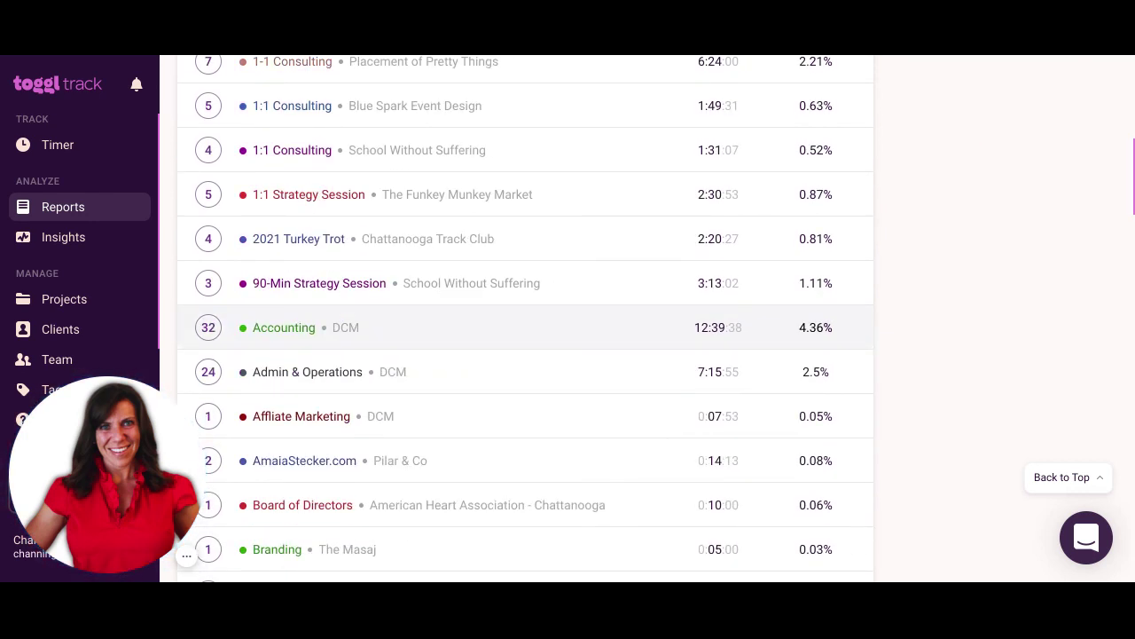
scroll(525, 320, down, 3)
scroll(525, 319, down, 4)
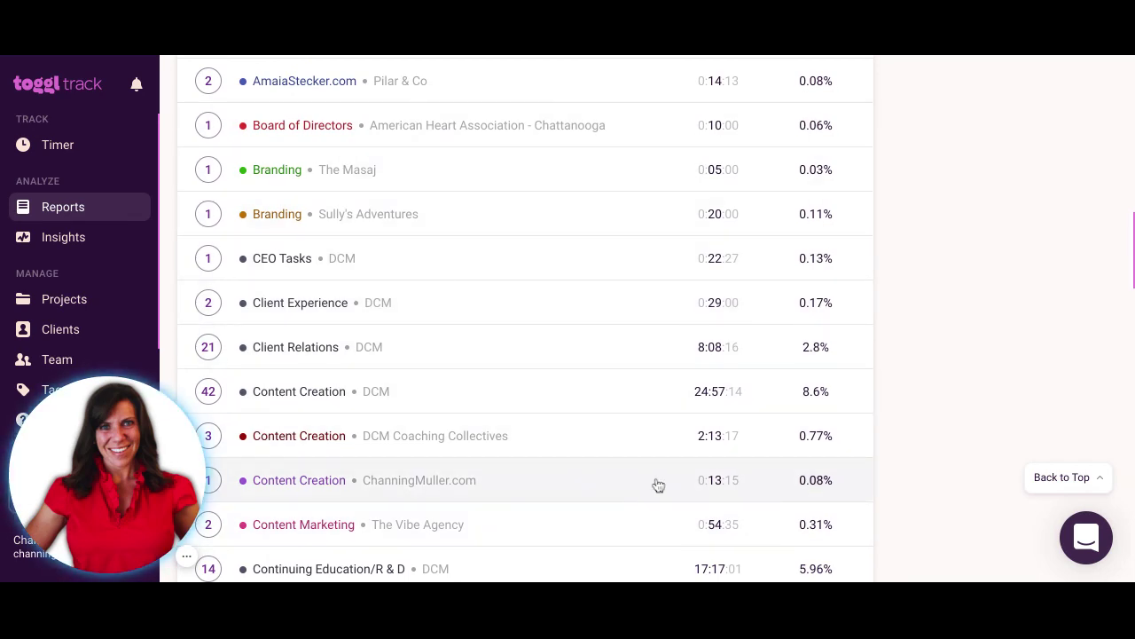
scroll(659, 485, up, 12)
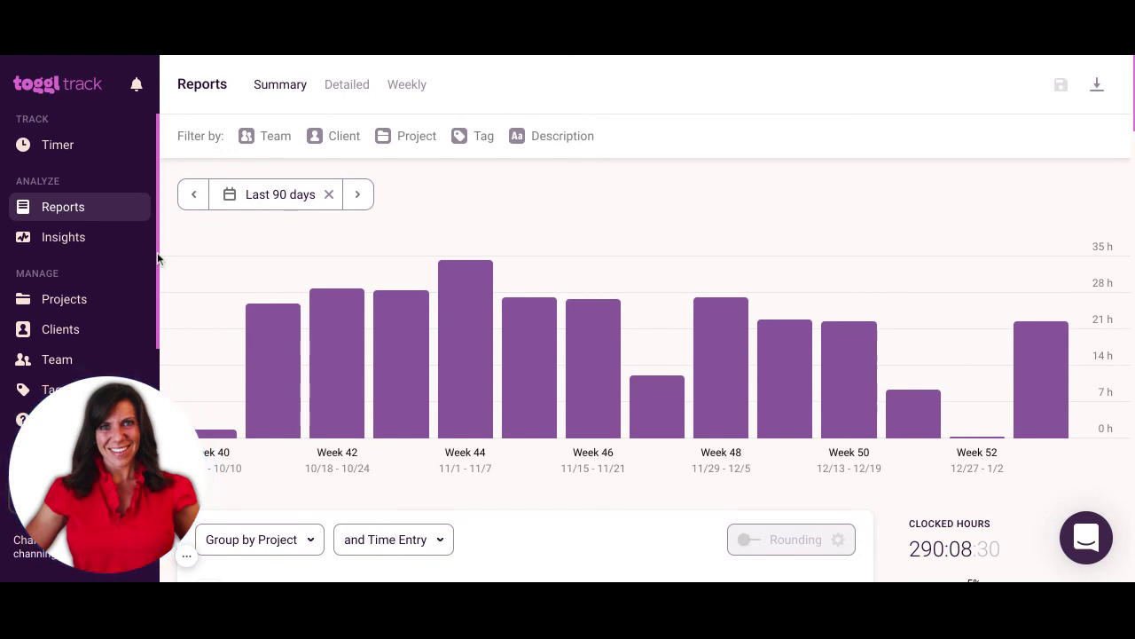
- View the organization's team member list and open the projects overview
click(56, 367)
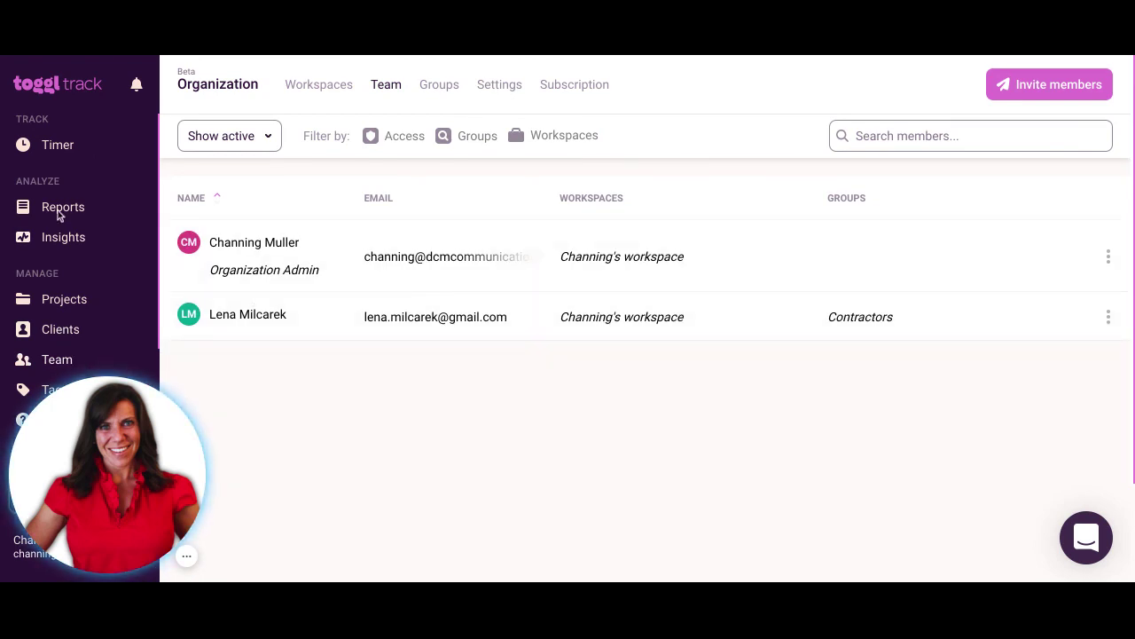
click(78, 308)
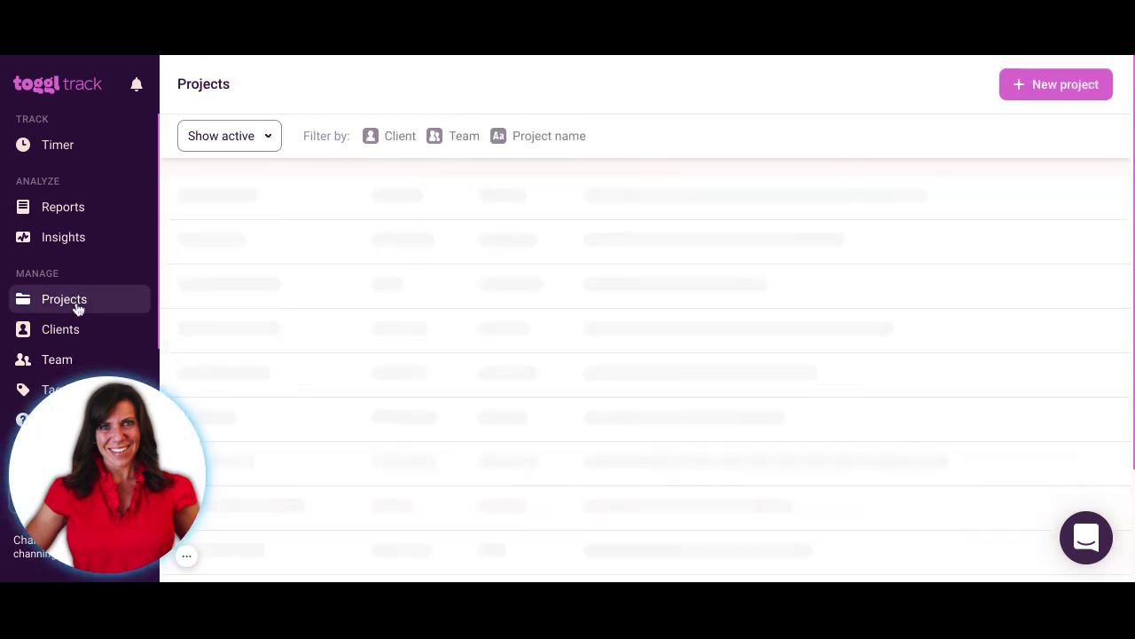